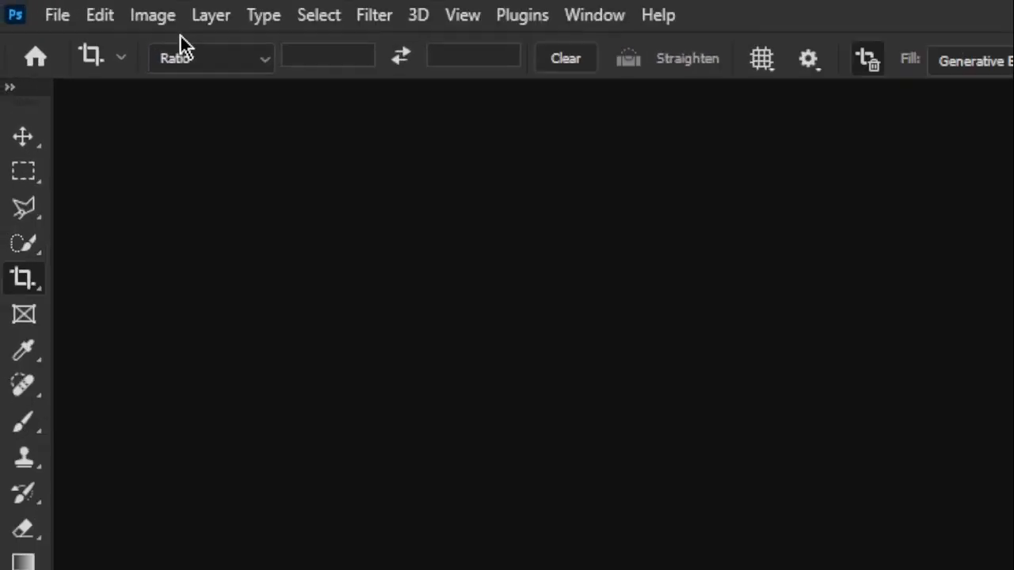
Step: Create a new 2100 x 1500 px document at 300 ppi in 8-bit RGB Color with a white background
{"action": "left_click", "coordinate": [34, 9]}
{"action": "left_click", "coordinate": [99, 50]}
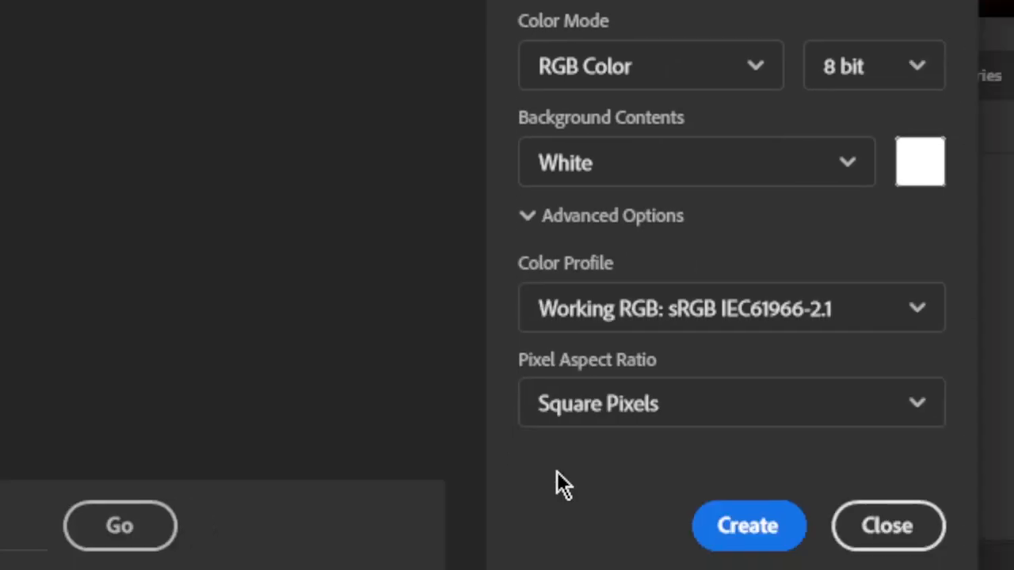
{"action": "left_click", "coordinate": [611, 502]}
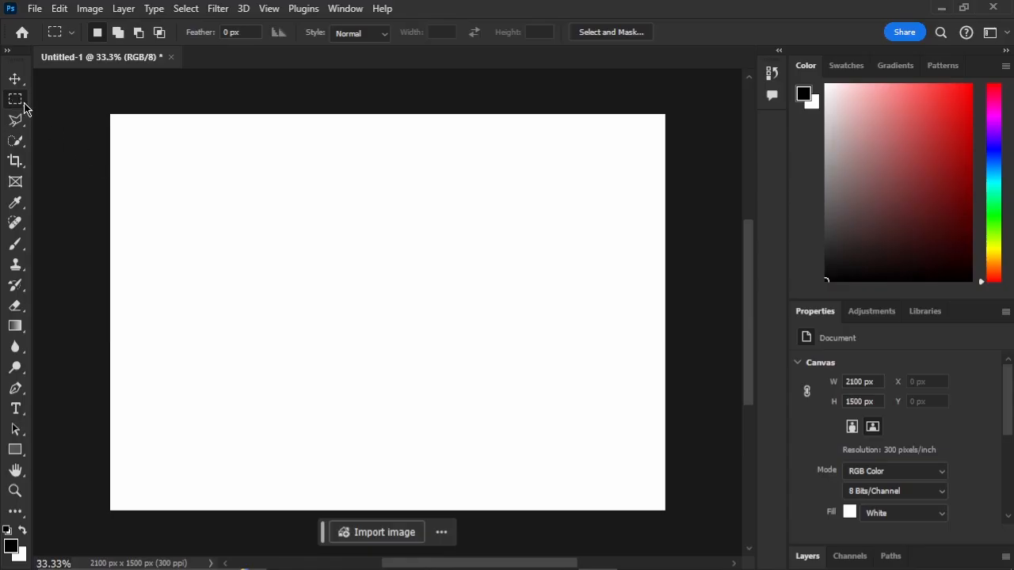
Step: Select the whole canvas, fill it using Generative Fill with the prompt "a rainforest", and choose the second variation
{"action": "left_click_drag", "start_coordinate": [111, 114], "coordinate": [668, 514]}
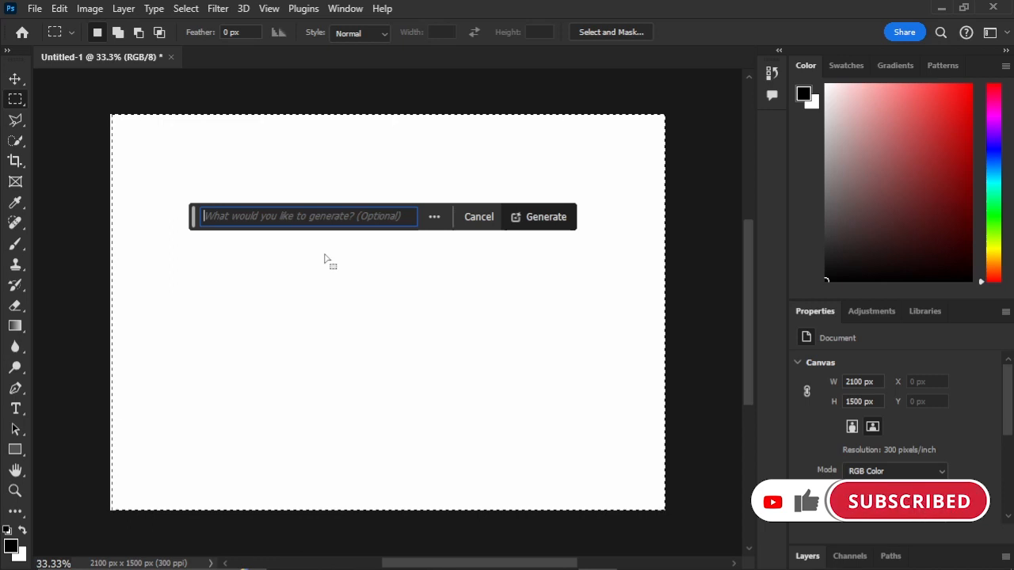
{"action": "type", "text": "ara"}
{"action": "key", "text": "BackSpace"}
{"action": "key", "text": "BackSpace"}
{"action": "type", "text": "rainforest"}
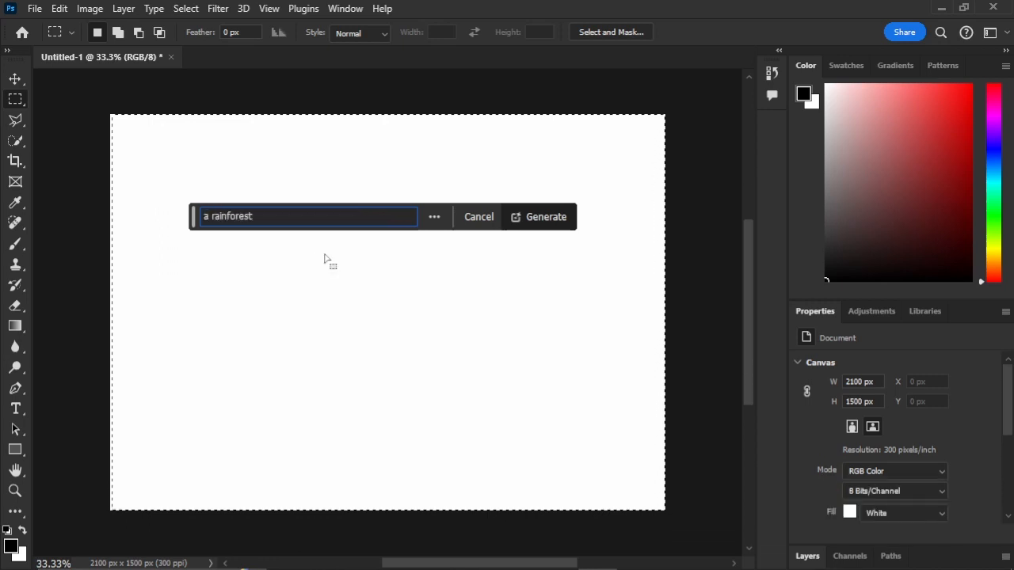
{"action": "key", "text": "Return"}
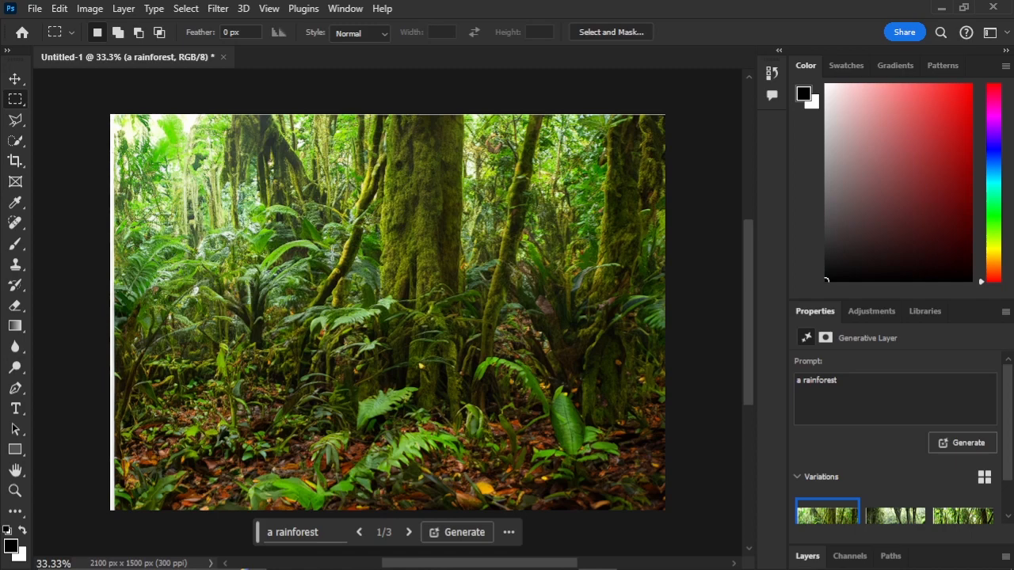
{"action": "left_click", "coordinate": [409, 534]}
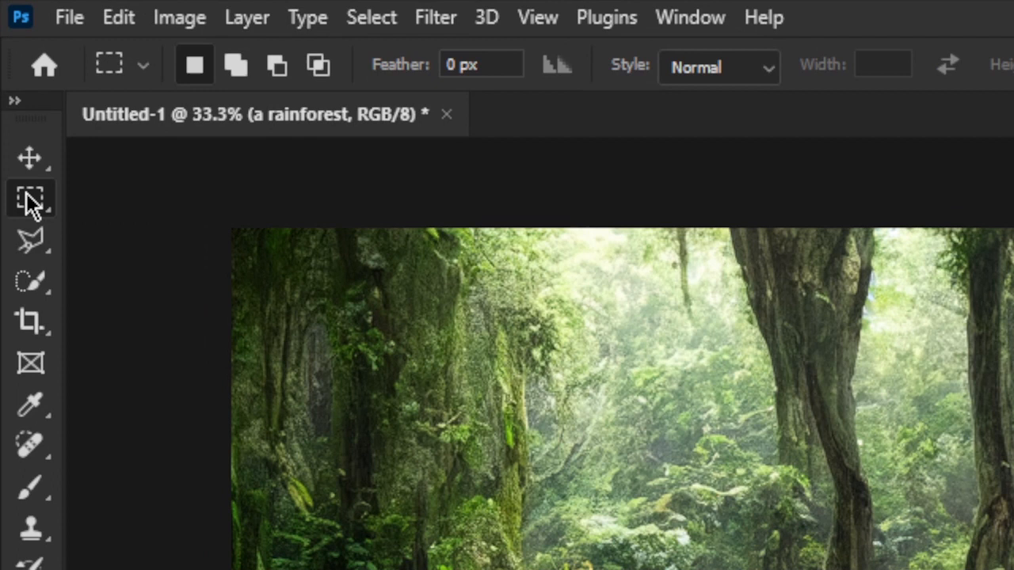
Step: Select a full-height rectangular strip along the image's right edge and generate "a huge tree" in it with Generative Fill
{"action": "right_click", "coordinate": [15, 100]}
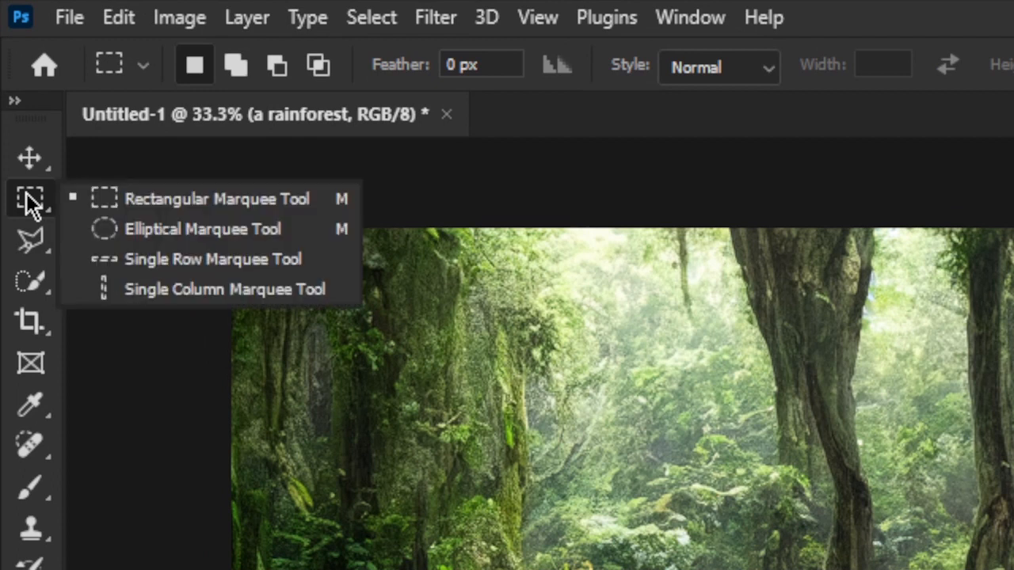
{"action": "left_click", "coordinate": [170, 199]}
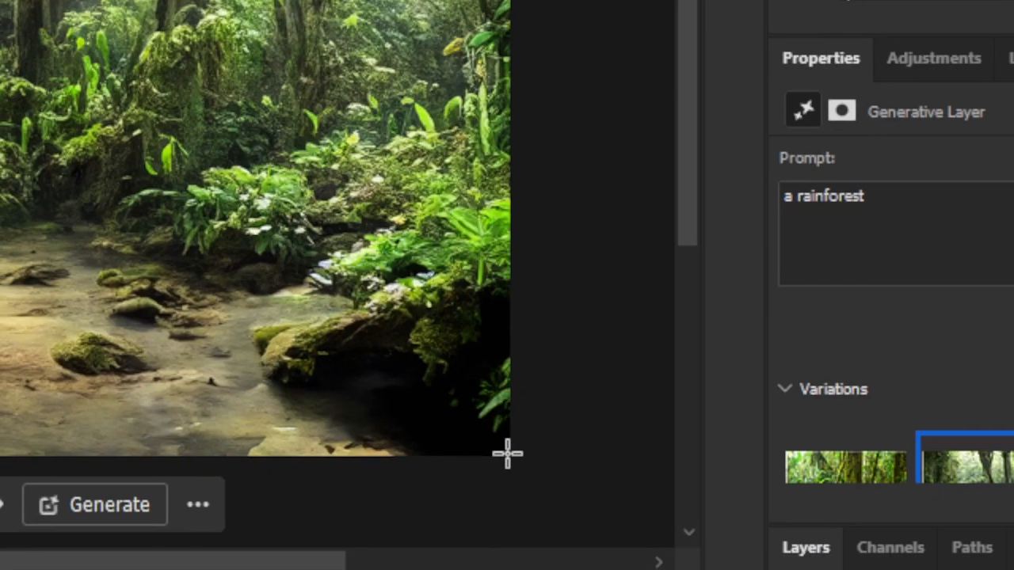
{"action": "left_click_drag", "start_coordinate": [507, 453], "coordinate": [331, 0]}
{"action": "left_click_drag", "start_coordinate": [499, 221], "coordinate": [499, 222]}
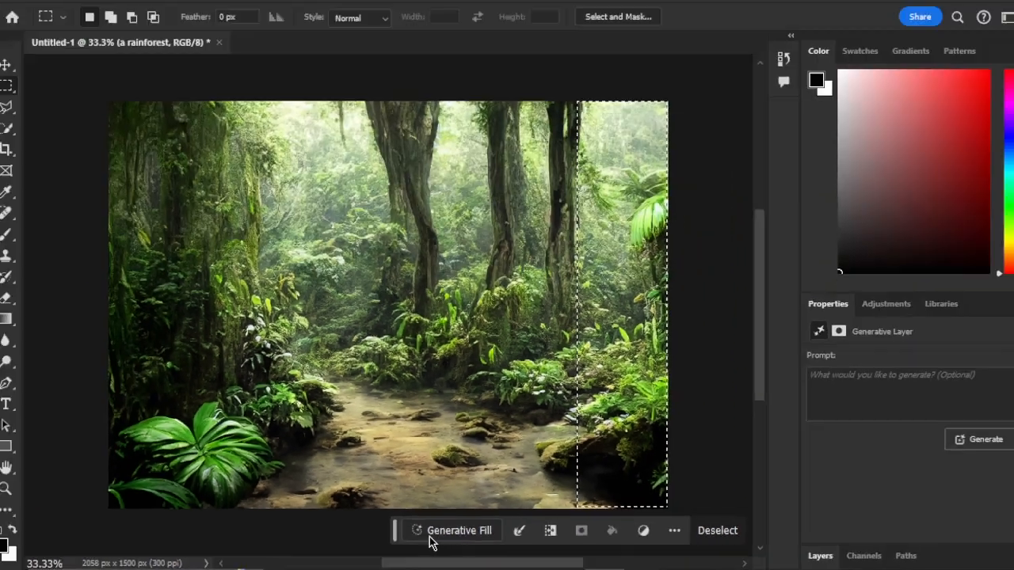
{"action": "left_click", "coordinate": [503, 505]}
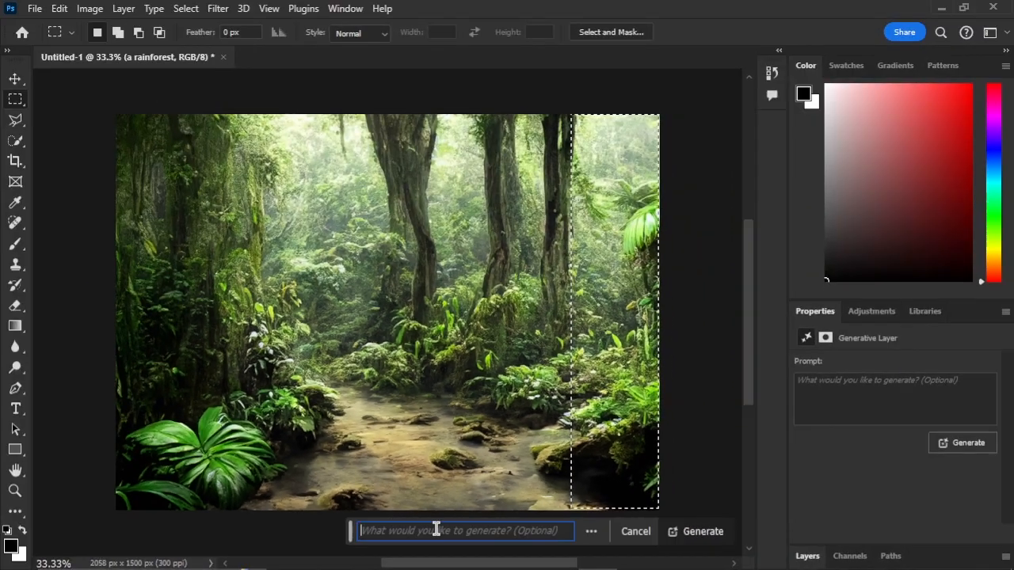
{"action": "type", "text": "a huge tree"}
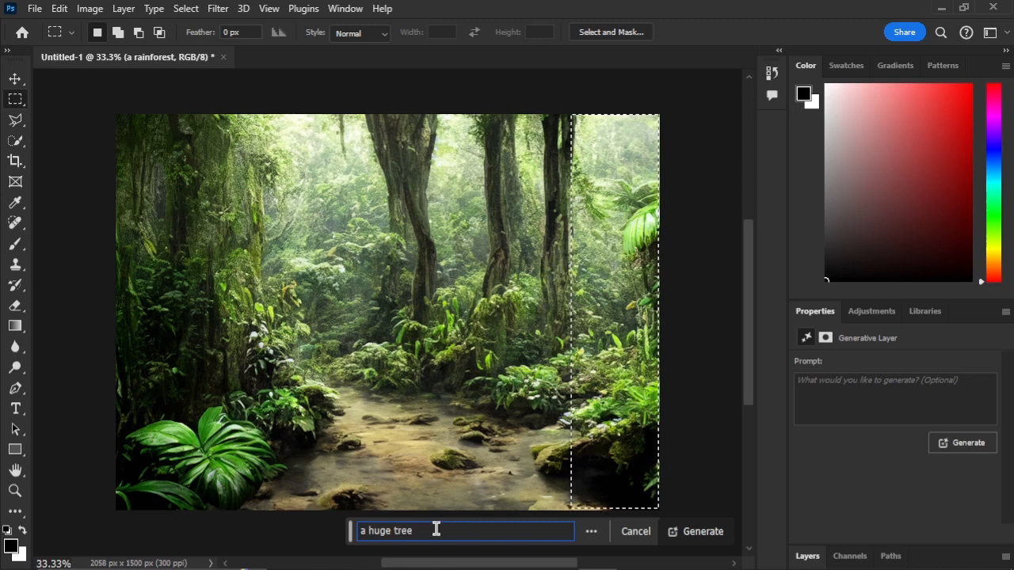
{"action": "key", "text": "Return"}
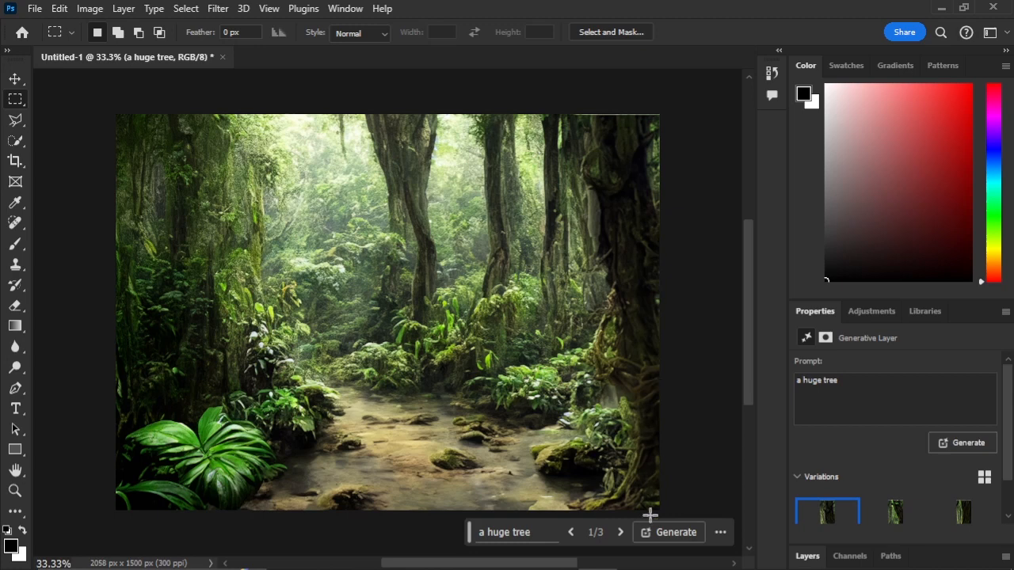
Step: Compare the three variations of the huge tree and choose the second one
{"action": "left_click", "coordinate": [621, 532]}
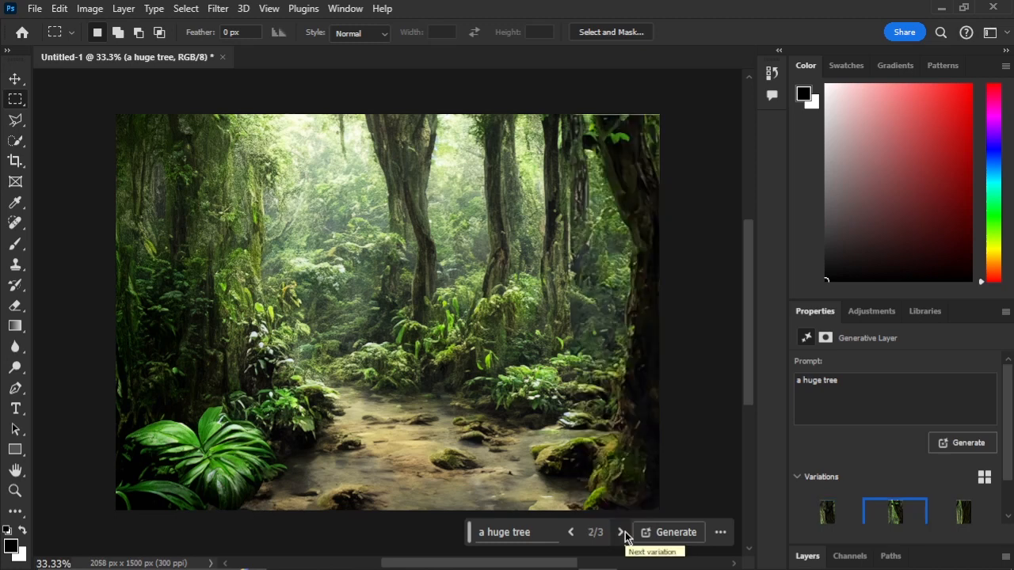
{"action": "left_click", "coordinate": [623, 533]}
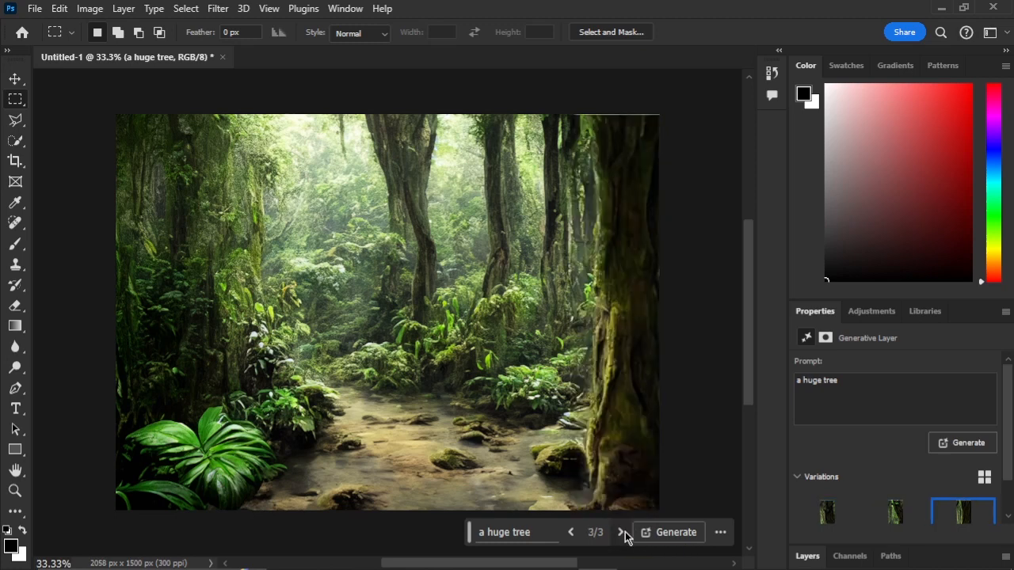
{"action": "left_click", "coordinate": [572, 533]}
{"action": "left_click", "coordinate": [571, 533]}
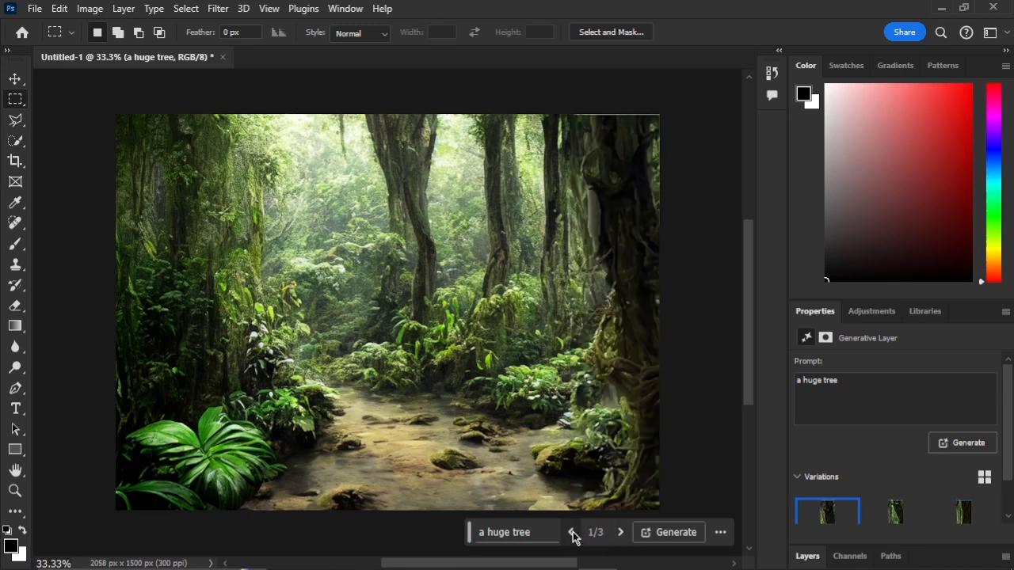
{"action": "left_click", "coordinate": [619, 534]}
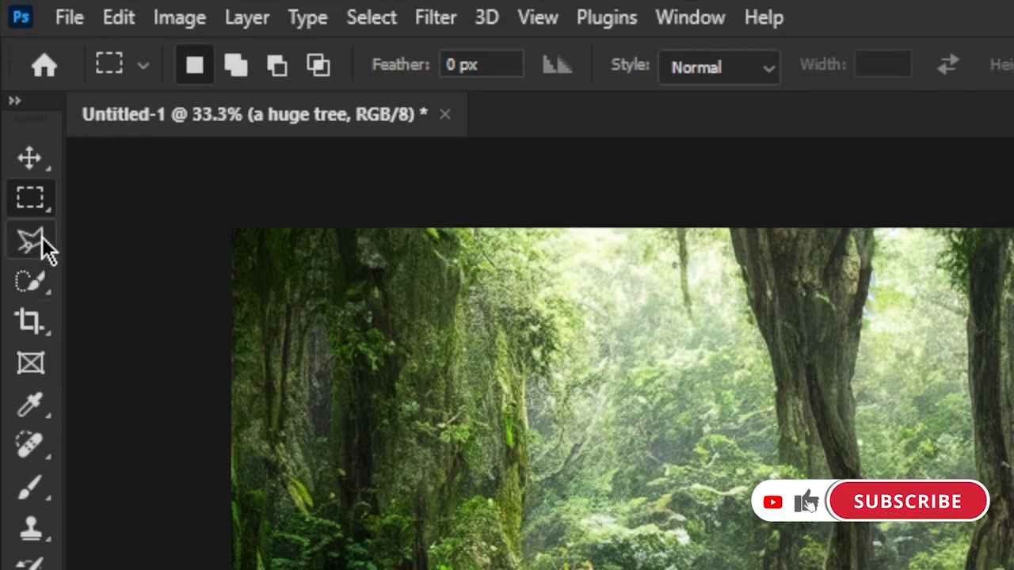
Step: Draw a closed Polygonal Lasso selection around the middle of the stream and the plants behind it
{"action": "left_click", "coordinate": [41, 239]}
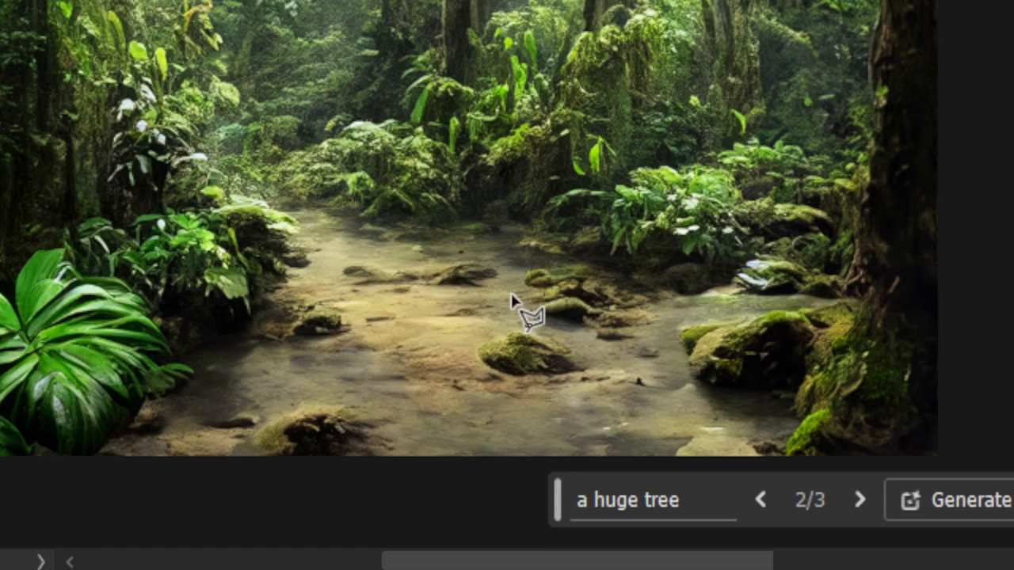
{"action": "left_click", "coordinate": [496, 297]}
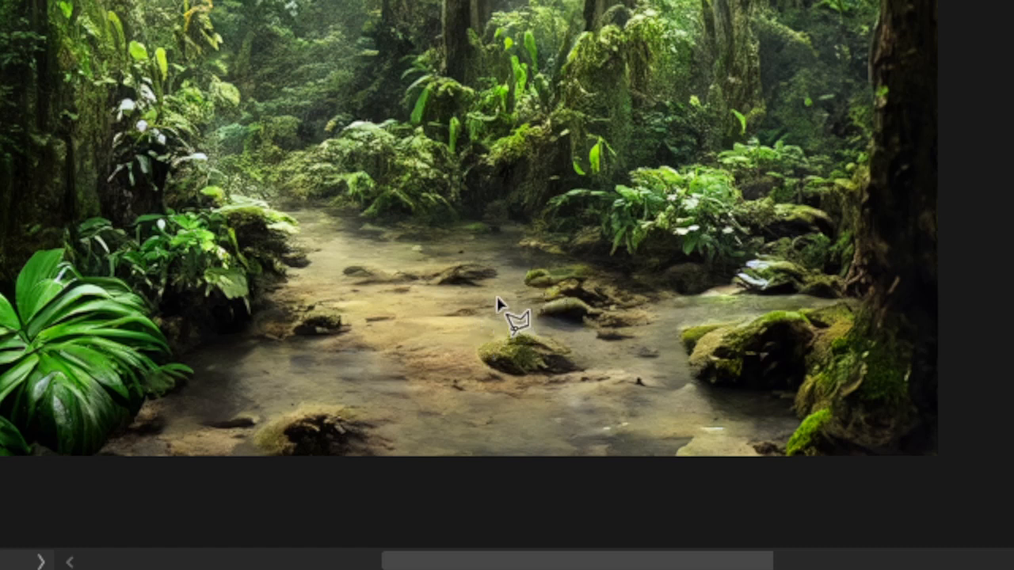
{"action": "left_click", "coordinate": [305, 168]}
{"action": "left_click", "coordinate": [316, 289]}
{"action": "left_click", "coordinate": [408, 334]}
{"action": "left_click", "coordinate": [559, 325]}
{"action": "left_click", "coordinate": [626, 183]}
{"action": "left_click", "coordinate": [550, 87]}
{"action": "left_click", "coordinate": [458, 51]}
{"action": "left_click", "coordinate": [303, 168]}
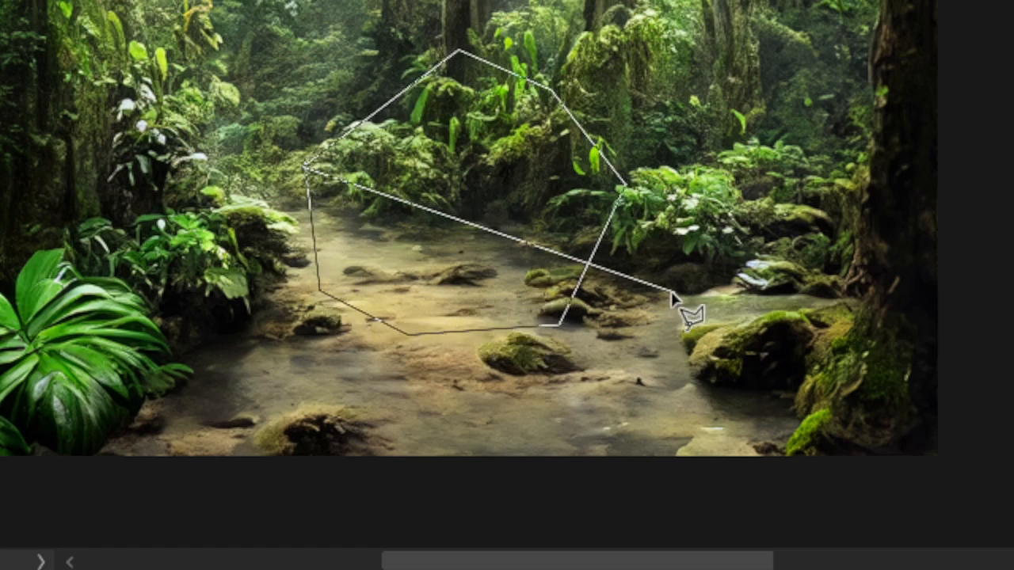
{"action": "double_click", "coordinate": [308, 207]}
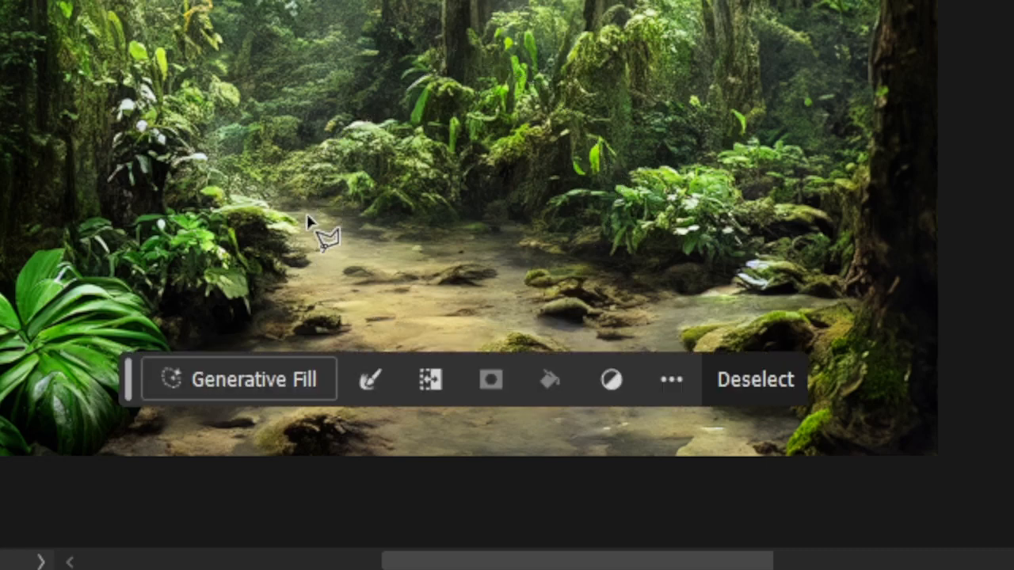
Step: Fill the selected stream area using Generative Fill with the prompt "deer"
{"action": "left_click", "coordinate": [305, 380]}
{"action": "type", "text": "dea"}
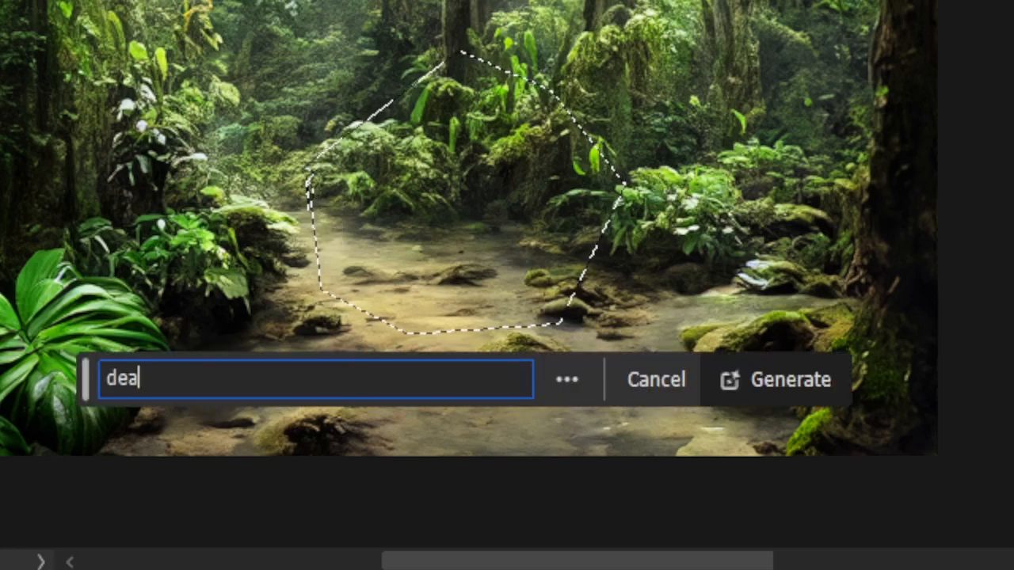
{"action": "key", "text": "BackSpace"}
{"action": "type", "text": "er"}
{"action": "key", "text": "Return"}
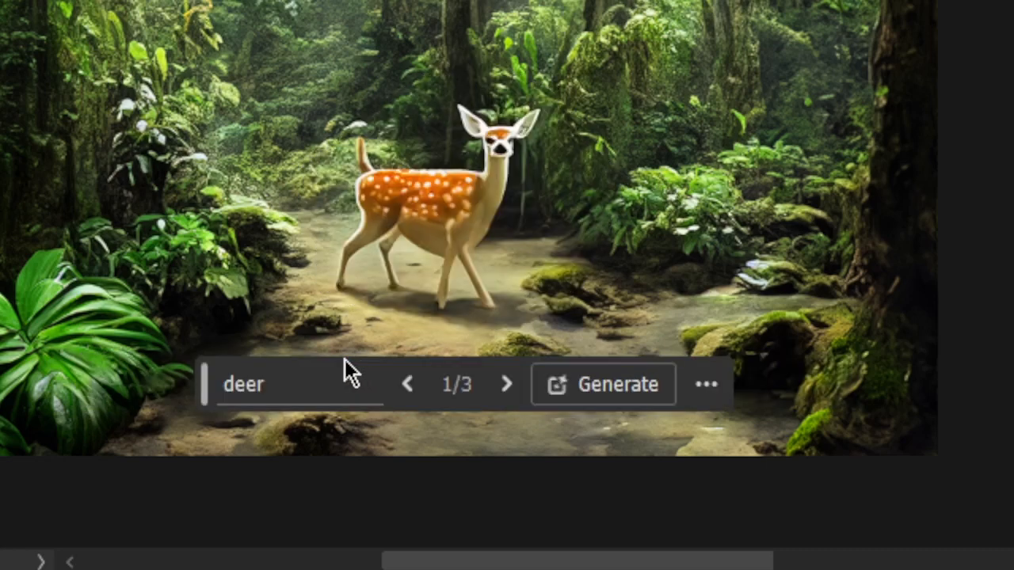
Step: Compare the generated deer variations and choose the third one
{"action": "scroll", "coordinate": [516, 301], "scroll_direction": "up", "scroll_amount": 2}
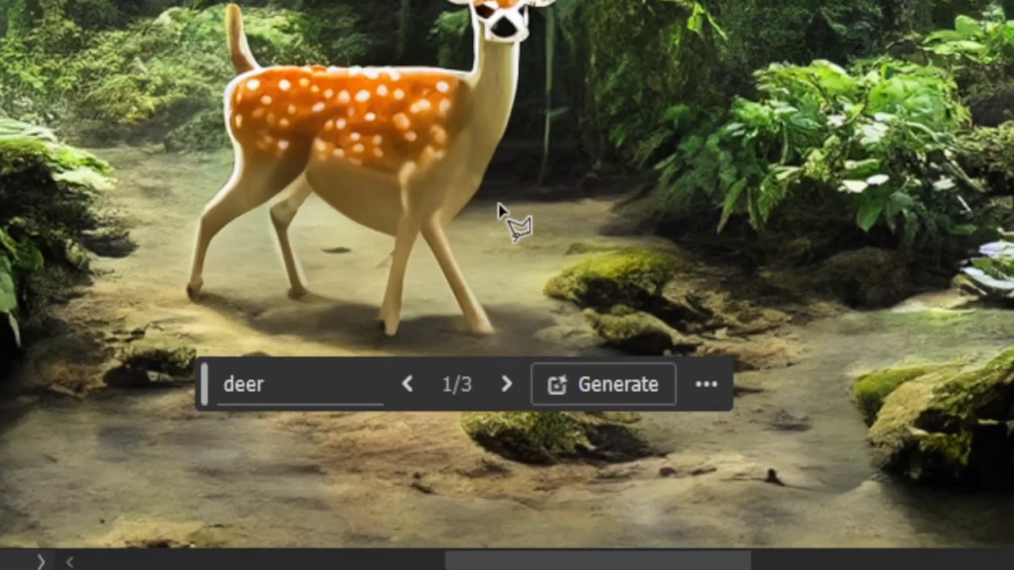
{"action": "scroll", "coordinate": [497, 136], "scroll_direction": "down", "scroll_amount": 5}
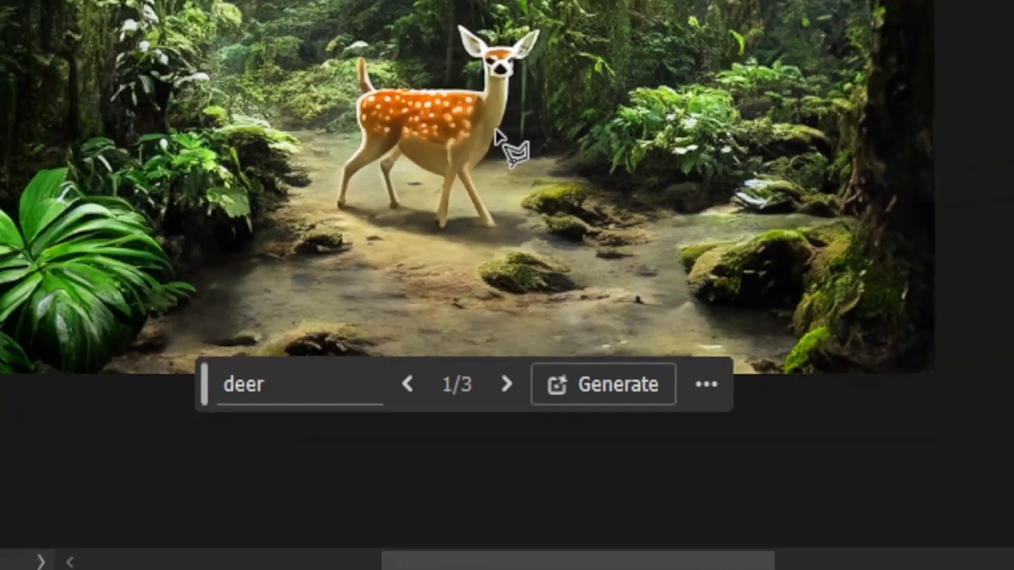
{"action": "left_click", "coordinate": [504, 386]}
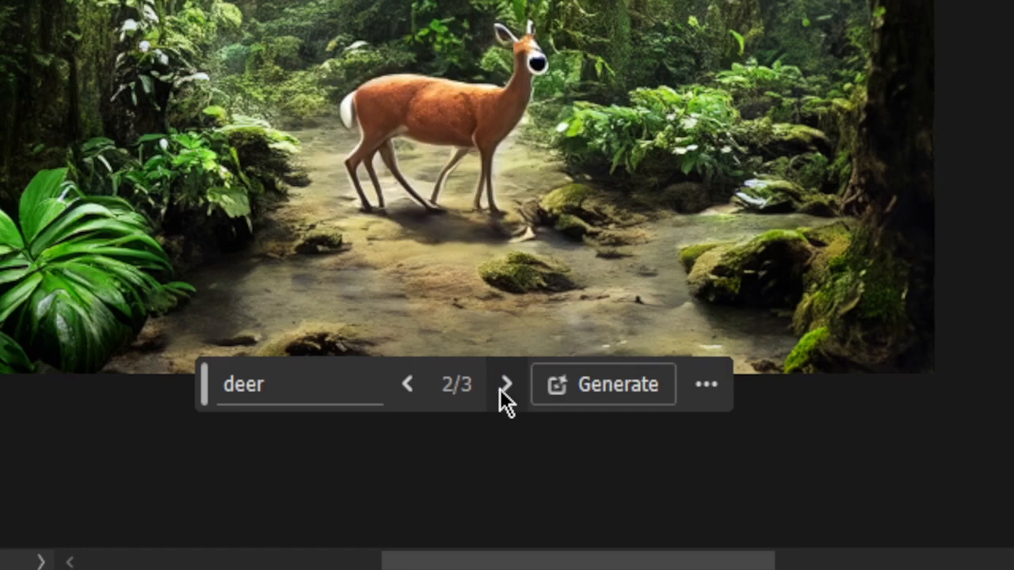
{"action": "left_click", "coordinate": [503, 386]}
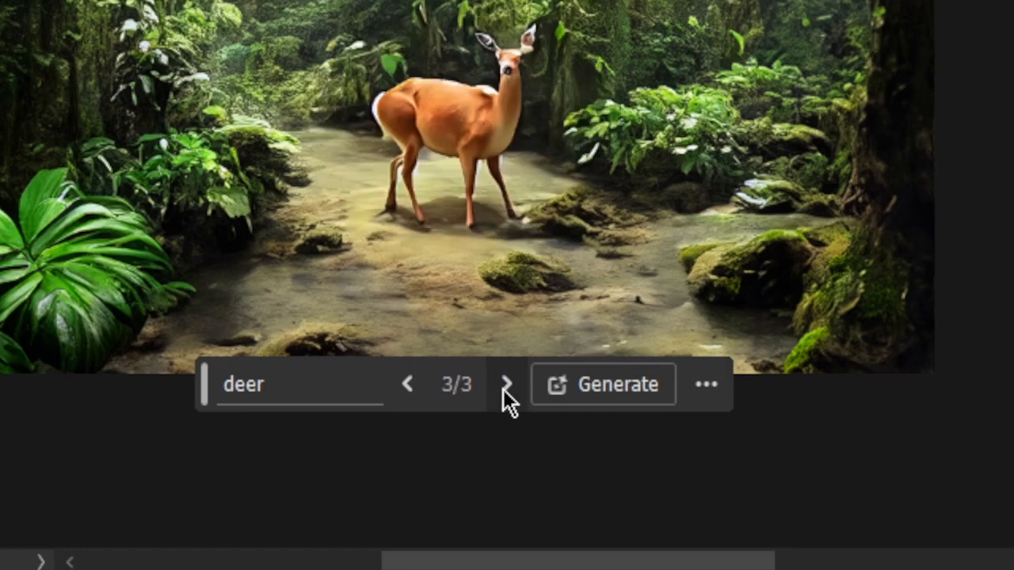
Step: Examine up close how the deer's body, legs and shadow blend into the stream bed
{"action": "scroll", "coordinate": [556, 194], "scroll_direction": "down", "scroll_amount": 1}
{"action": "scroll", "coordinate": [556, 189], "scroll_direction": "down", "scroll_amount": 1}
{"action": "scroll", "coordinate": [451, 251], "scroll_direction": "up", "scroll_amount": 1}
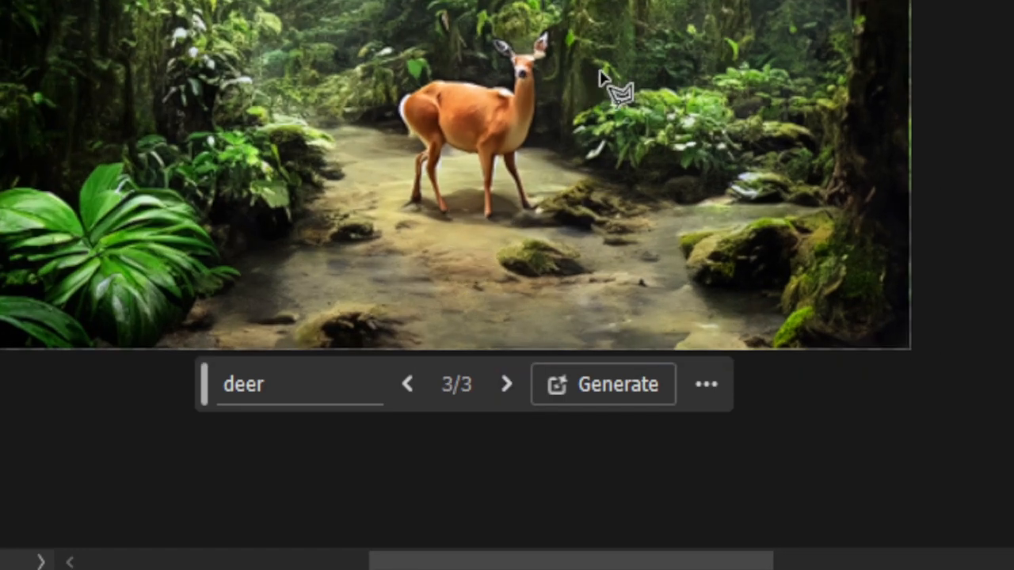
{"action": "scroll", "coordinate": [608, 63], "scroll_direction": "up", "scroll_amount": 1}
{"action": "scroll", "coordinate": [444, 274], "scroll_direction": "up", "scroll_amount": 3}
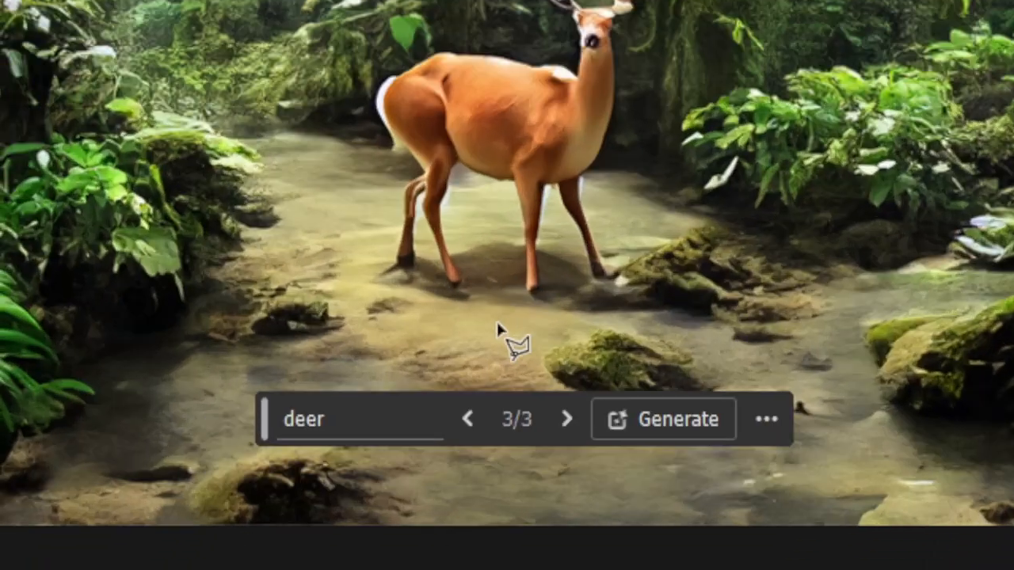
{"action": "scroll", "coordinate": [531, 284], "scroll_direction": "up", "scroll_amount": 2}
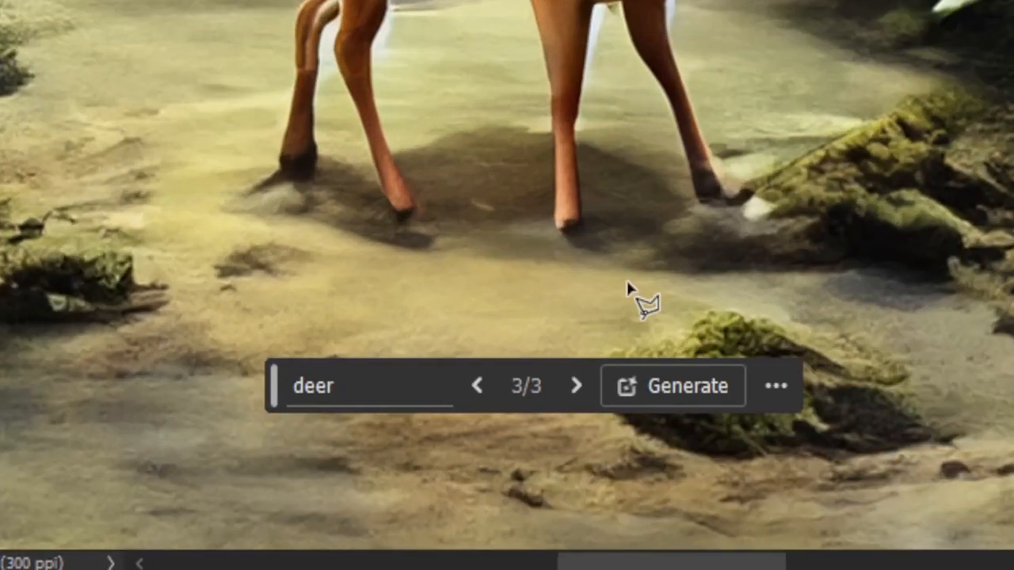
{"action": "scroll", "coordinate": [782, 137], "scroll_direction": "down", "scroll_amount": 2}
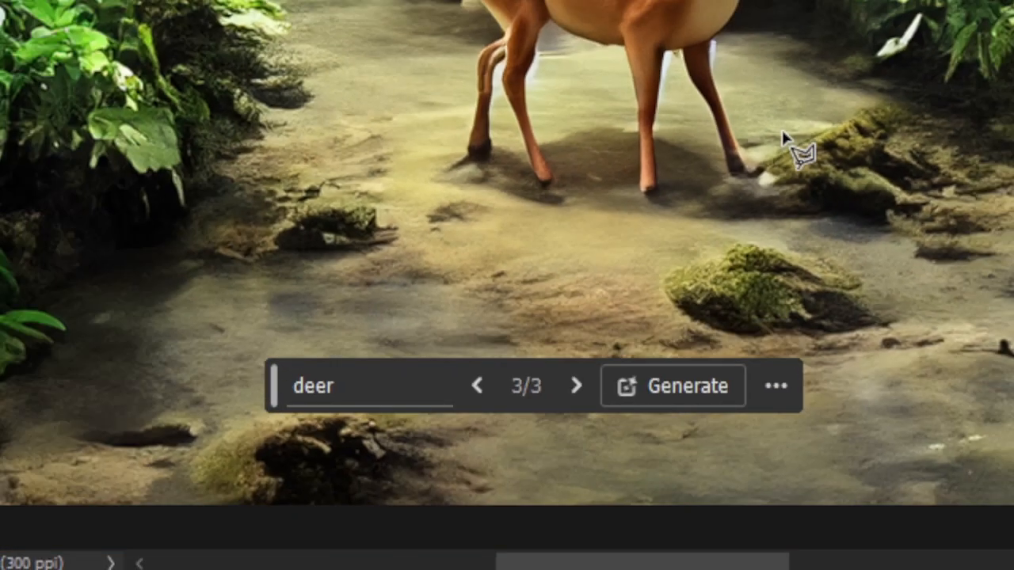
{"action": "scroll", "coordinate": [782, 138], "scroll_direction": "down", "scroll_amount": 4}
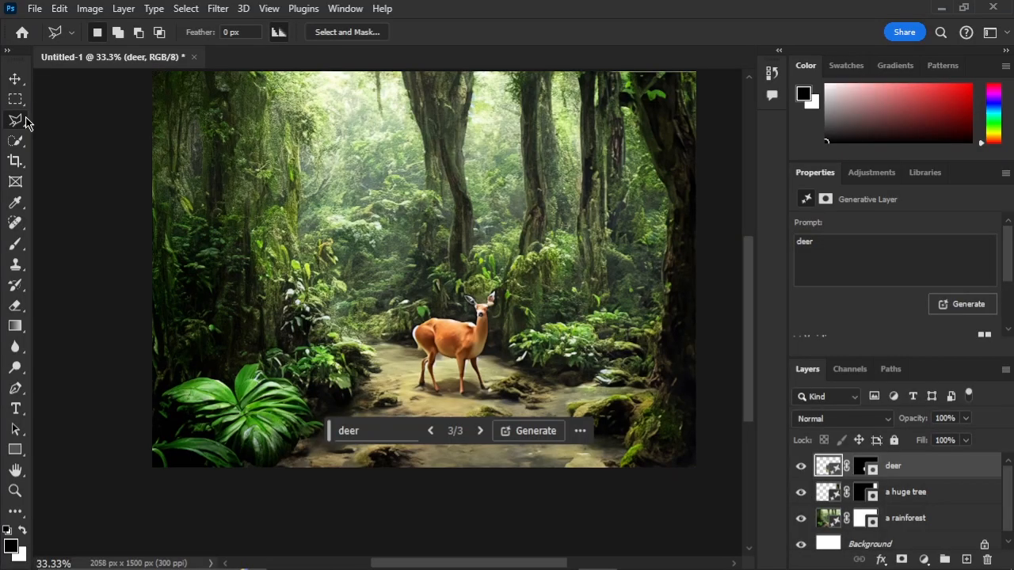
Step: Draw a closed Polygonal Lasso selection across the full width of the foreground, from just below the deer's feet to the canvas's lower edge
{"action": "right_click", "coordinate": [26, 119]}
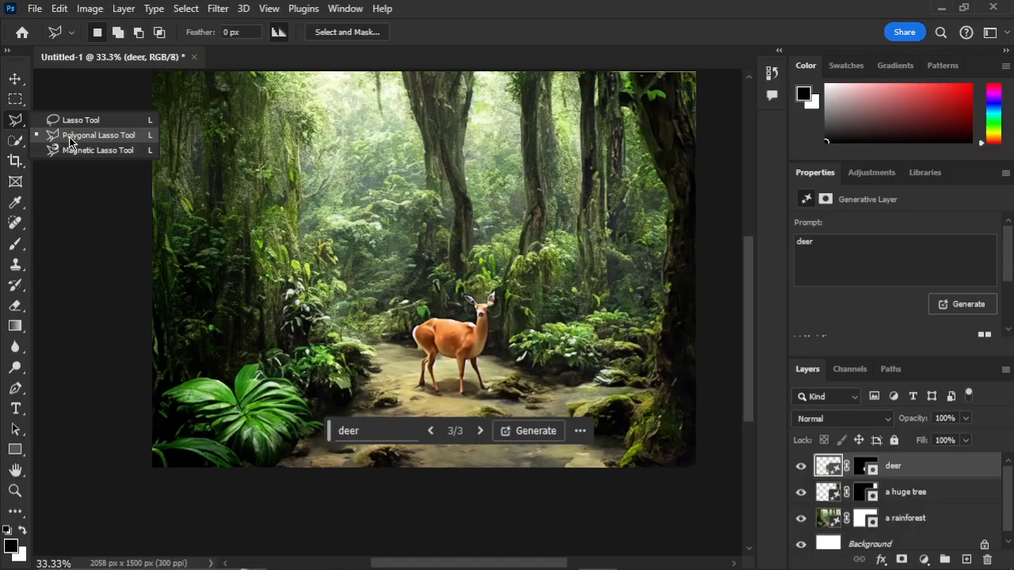
{"action": "left_click", "coordinate": [181, 362]}
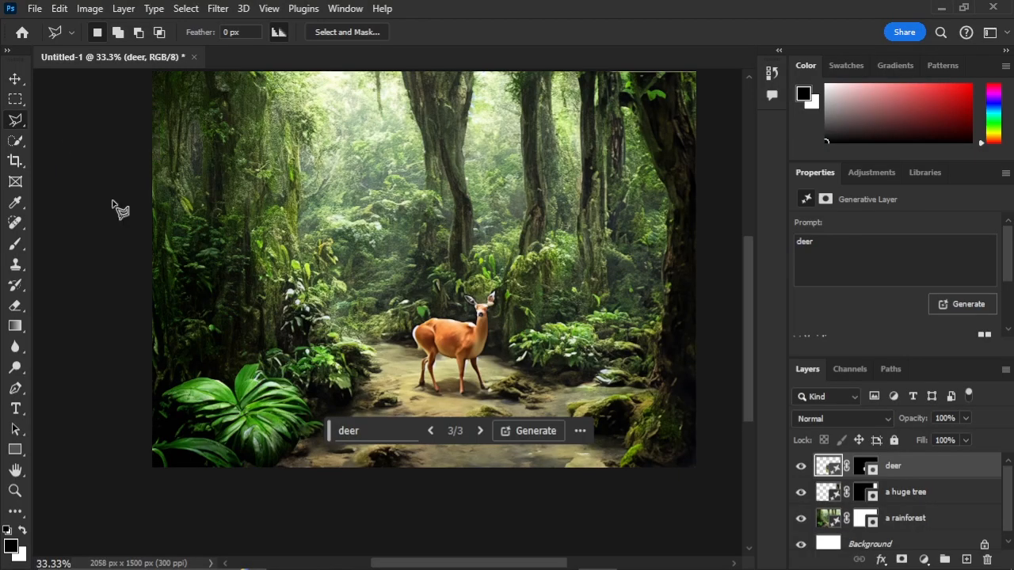
{"action": "left_click", "coordinate": [162, 420]}
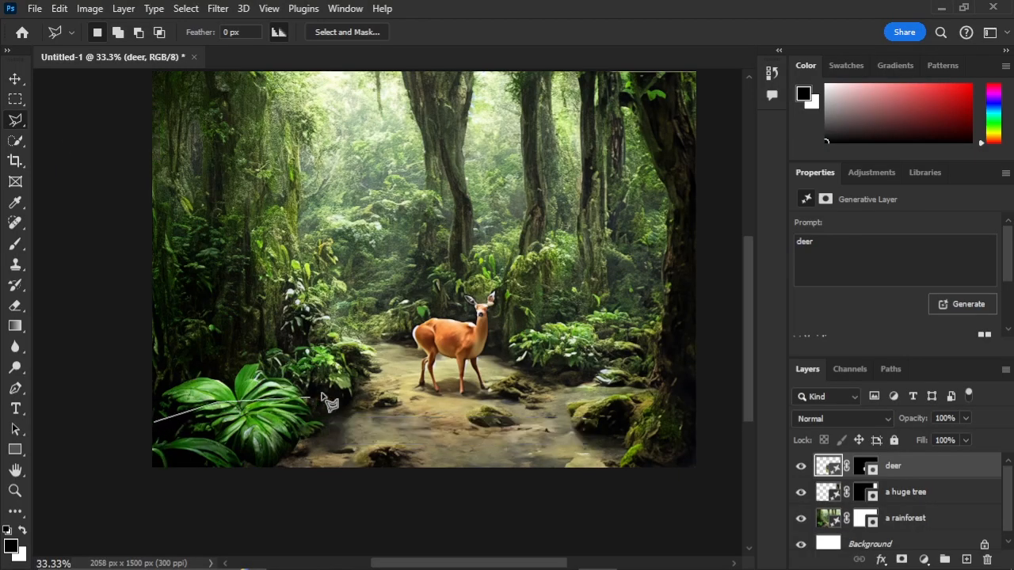
{"action": "left_click", "coordinate": [370, 388]}
{"action": "left_click", "coordinate": [560, 402]}
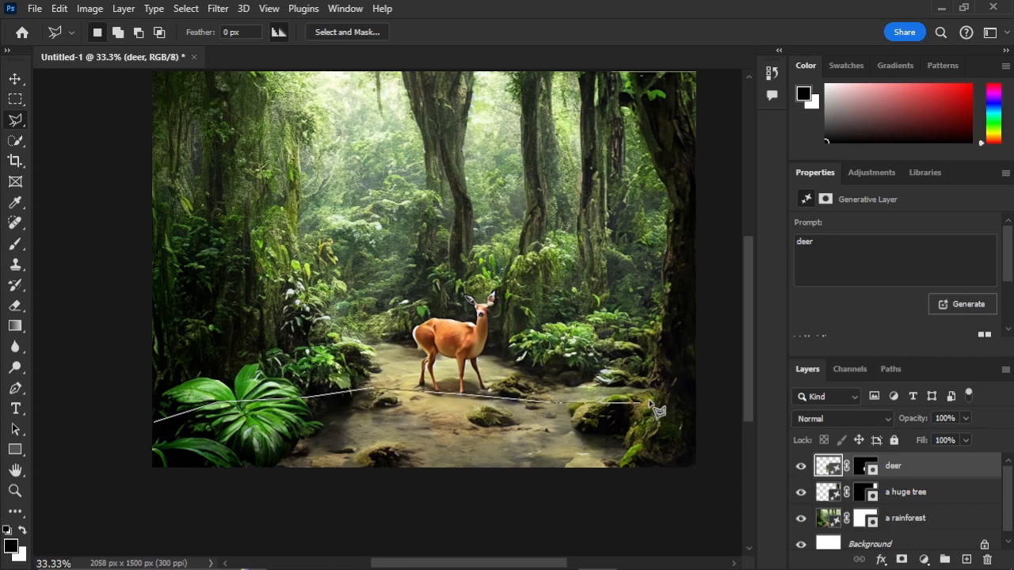
{"action": "left_click", "coordinate": [661, 398]}
{"action": "left_click", "coordinate": [695, 408]}
{"action": "left_click", "coordinate": [695, 468]}
{"action": "left_click", "coordinate": [152, 468]}
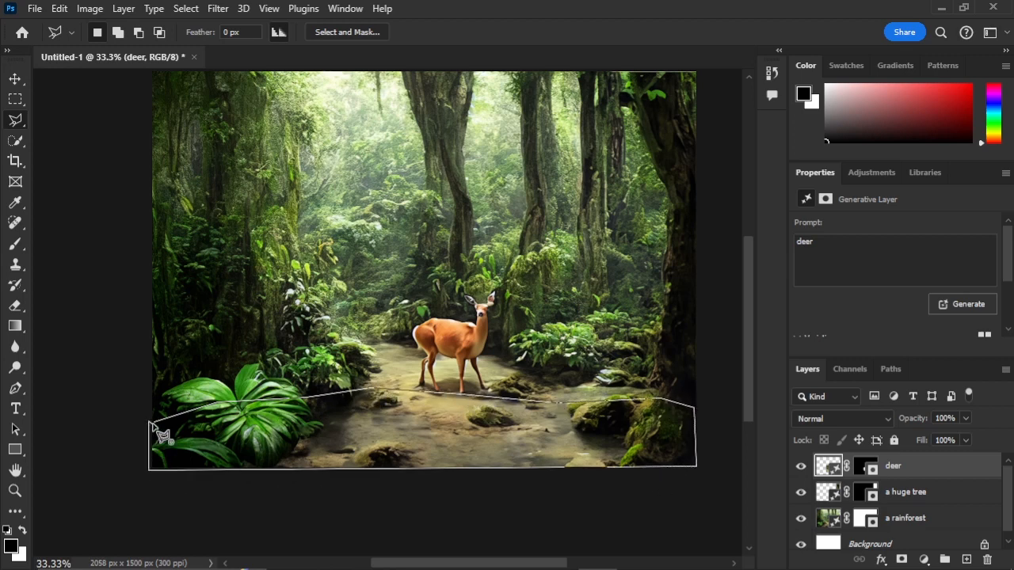
{"action": "left_click", "coordinate": [158, 422]}
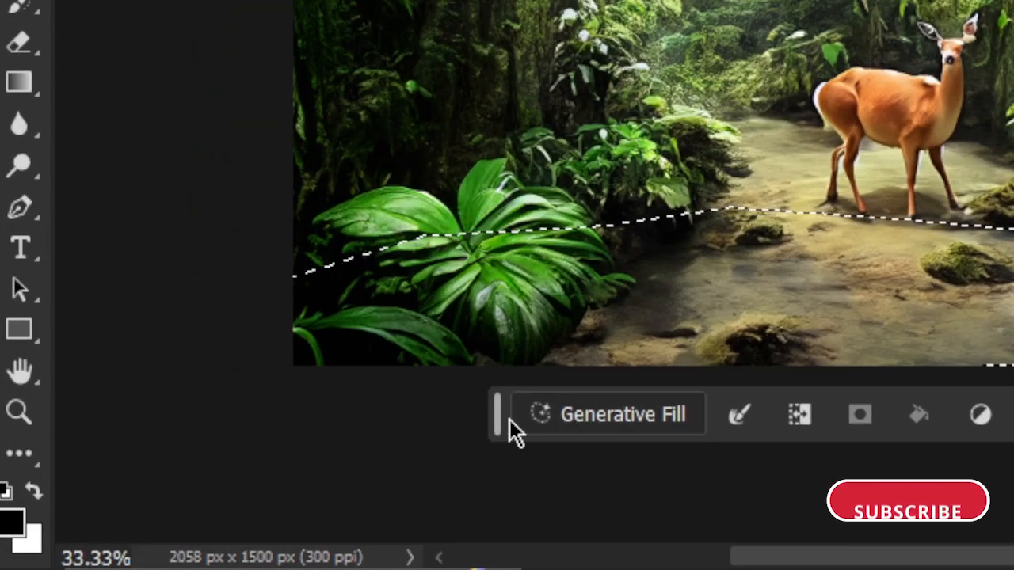
Step: Fill the selected foreground strip using Generative Fill with the prompt "a river"
{"action": "left_click", "coordinate": [278, 497]}
{"action": "type", "text": "a river"}
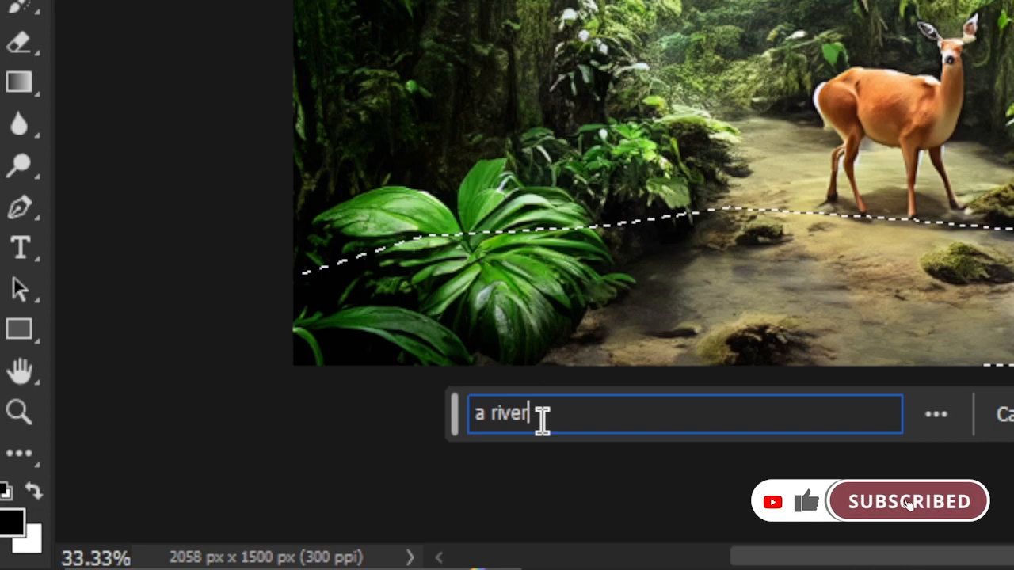
{"action": "key", "text": "Return"}
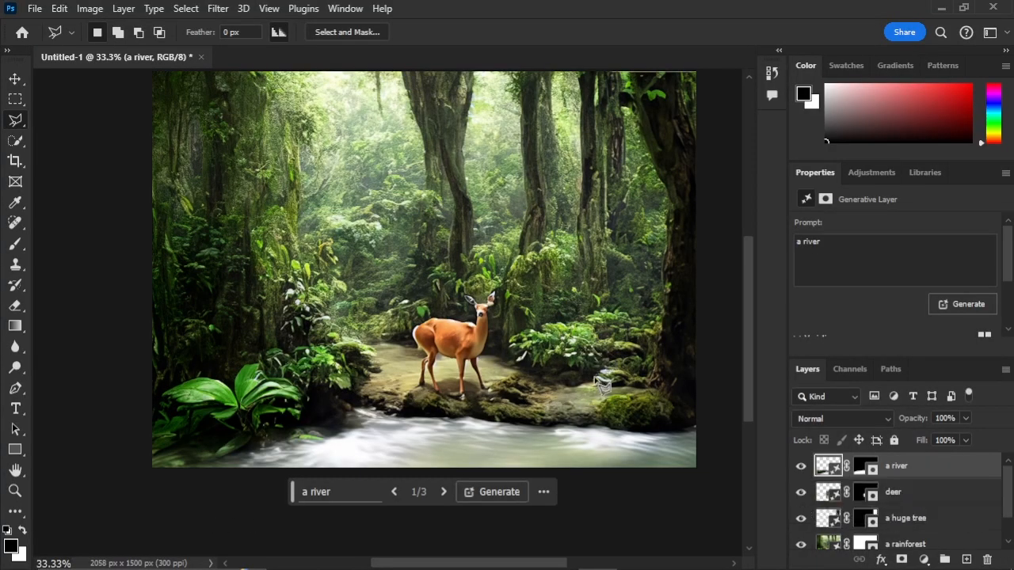
Step: Compare the generated river variations and choose the second one
{"action": "left_click", "coordinate": [443, 491]}
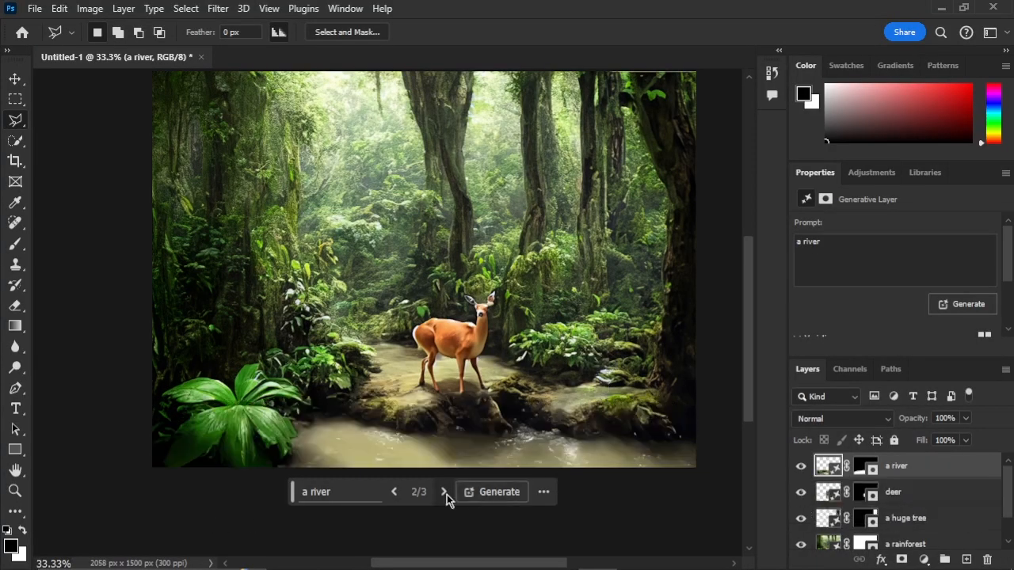
{"action": "left_click", "coordinate": [447, 494]}
{"action": "left_click", "coordinate": [402, 492]}
Step: Examine how the river and rocky bank blend with the deer up close, and review the whole rainforest scene
{"action": "scroll", "coordinate": [434, 430], "scroll_direction": "up", "scroll_amount": 2}
{"action": "scroll", "coordinate": [429, 422], "scroll_direction": "up", "scroll_amount": 3}
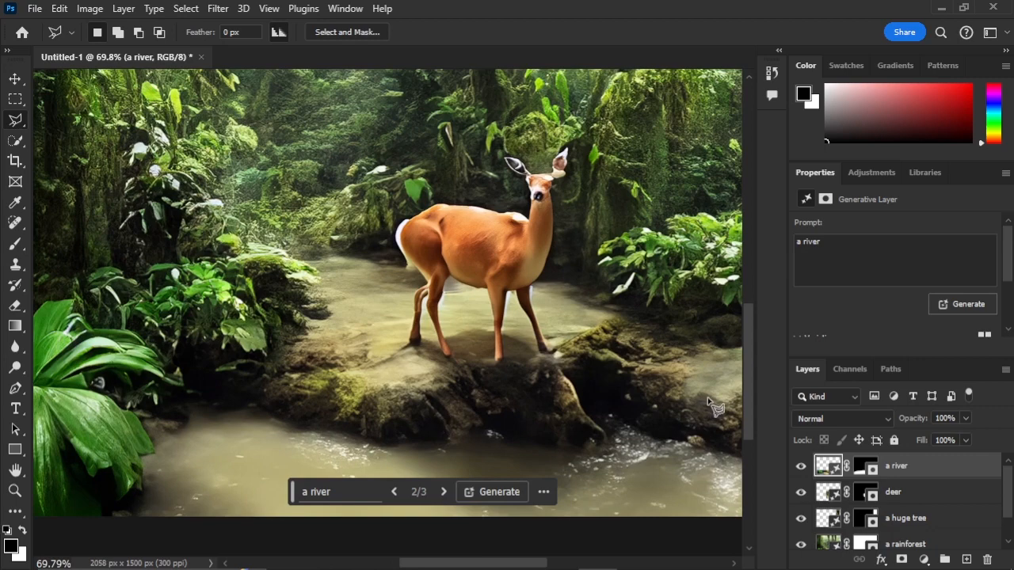
{"action": "scroll", "coordinate": [708, 399], "scroll_direction": "down", "scroll_amount": 2}
{"action": "scroll", "coordinate": [708, 398], "scroll_direction": "down", "scroll_amount": 4}
{"action": "scroll", "coordinate": [708, 398], "scroll_direction": "down", "scroll_amount": 1}
{"action": "scroll", "coordinate": [708, 398], "scroll_direction": "up", "scroll_amount": 1}
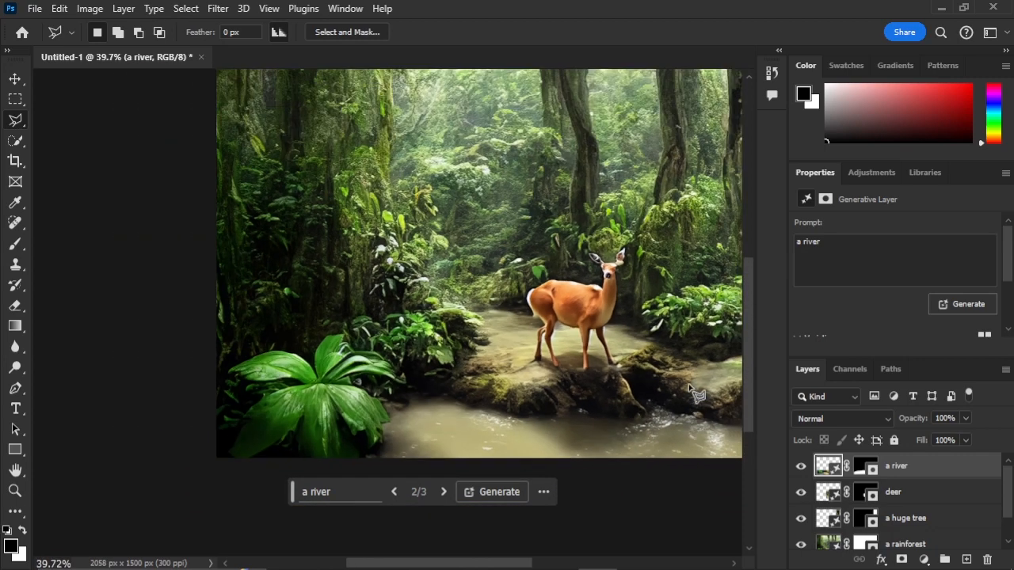
{"action": "left_click_drag", "start_coordinate": [442, 564], "coordinate": [469, 564]}
{"action": "scroll", "coordinate": [655, 316], "scroll_direction": "down", "scroll_amount": 1}
{"action": "scroll", "coordinate": [654, 315], "scroll_direction": "down", "scroll_amount": 1}
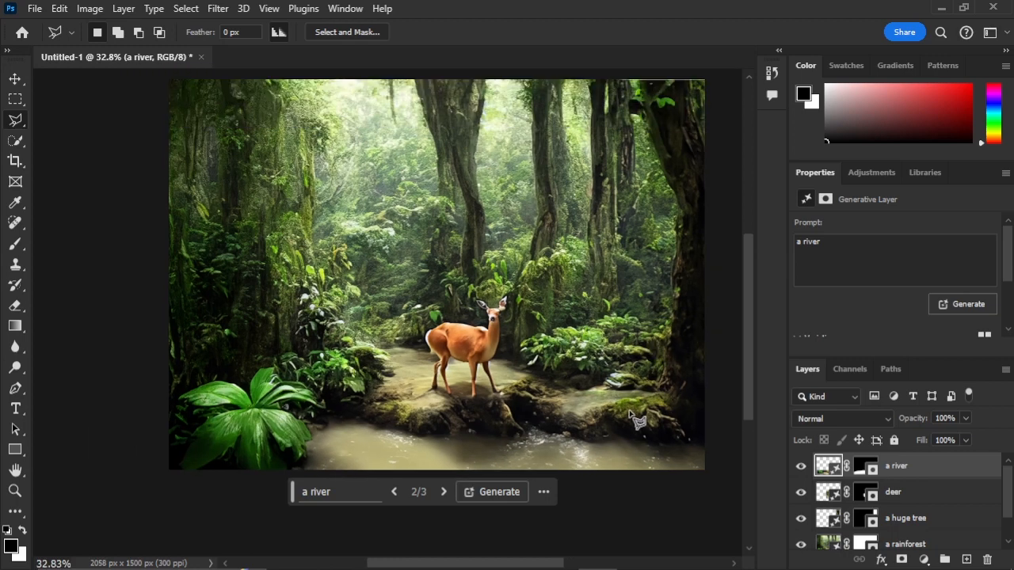
{"action": "left_click_drag", "start_coordinate": [455, 565], "coordinate": [467, 565]}
{"action": "scroll", "coordinate": [598, 333], "scroll_direction": "up", "scroll_amount": 1}
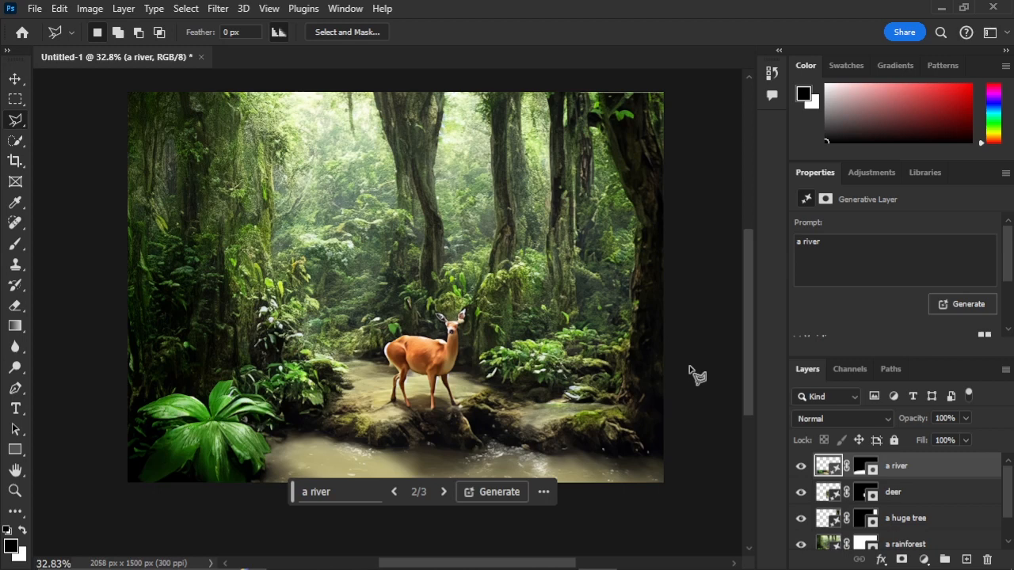
Step: Open the street photo c04e4b41eda33eb20da4acc1f48bbfdd.jpg as a second document
{"action": "left_click", "coordinate": [35, 9]}
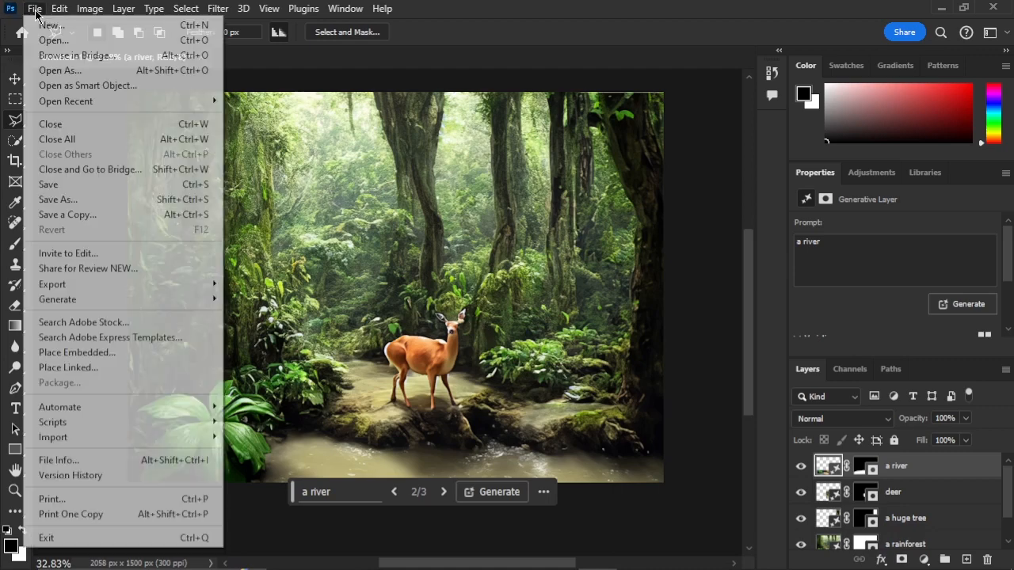
{"action": "left_click", "coordinate": [49, 43]}
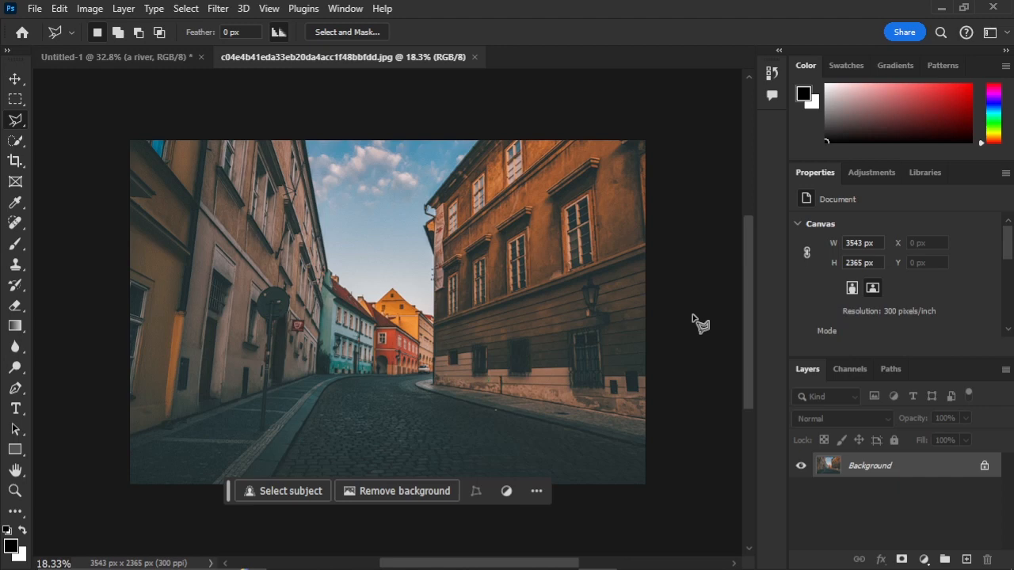
Step: Draw a closed Polygonal Lasso selection around the ground-floor wall of the brown building on the street's right side
{"action": "right_click", "coordinate": [16, 124]}
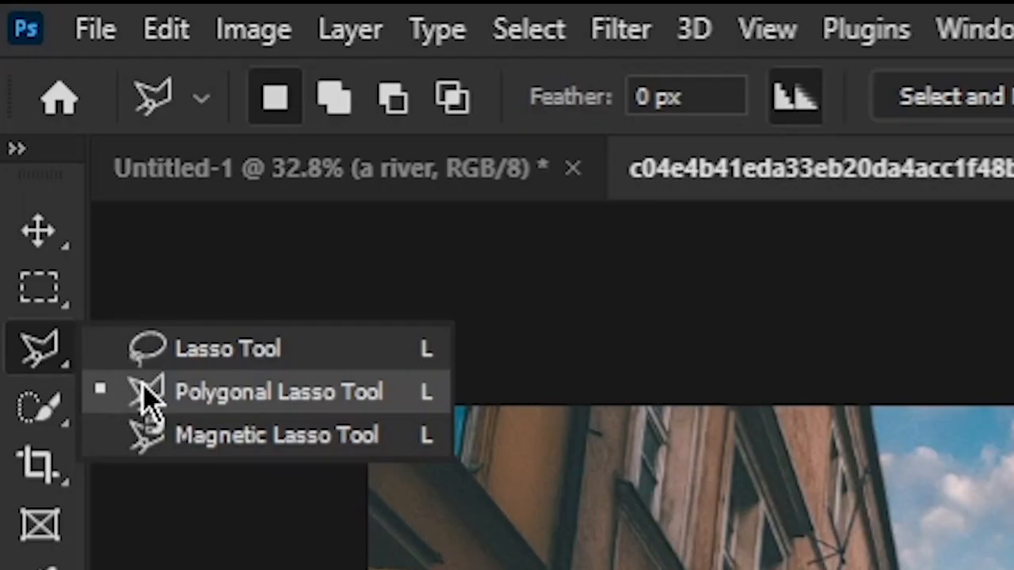
{"action": "left_click", "coordinate": [151, 394]}
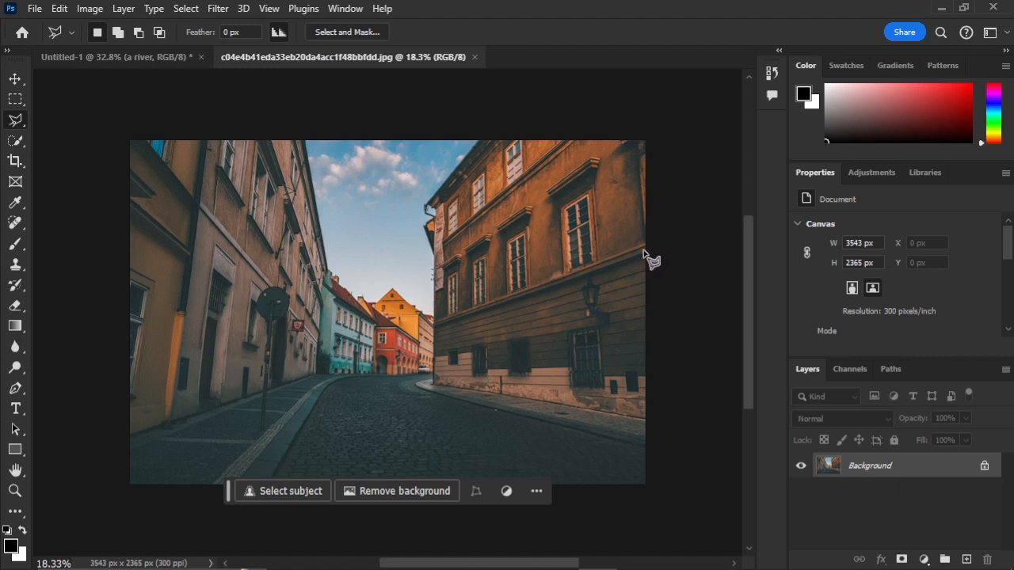
{"action": "left_click", "coordinate": [643, 253]}
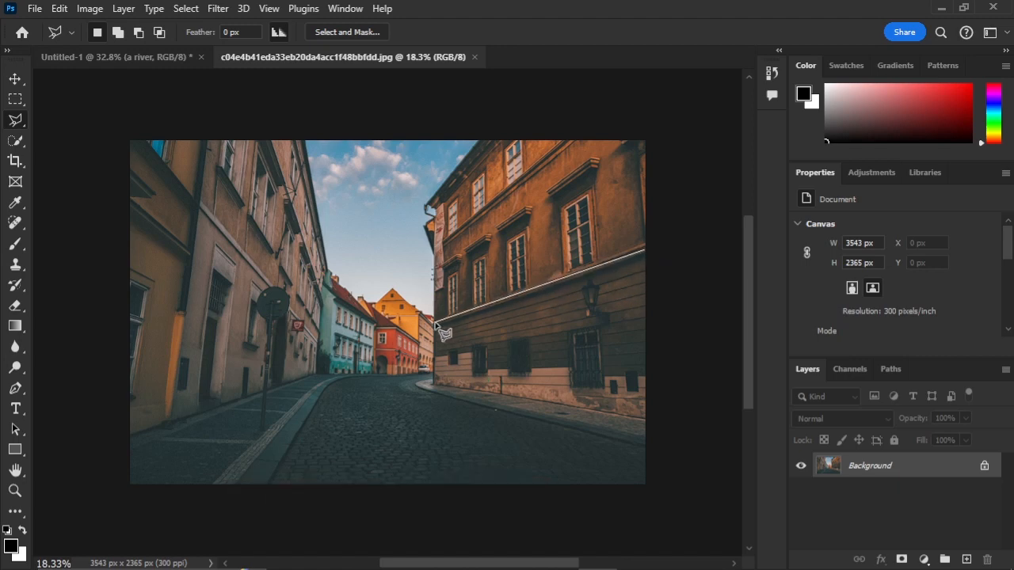
{"action": "left_click", "coordinate": [435, 321]}
{"action": "left_click", "coordinate": [434, 383]}
{"action": "left_click", "coordinate": [644, 418]}
{"action": "left_click", "coordinate": [644, 251]}
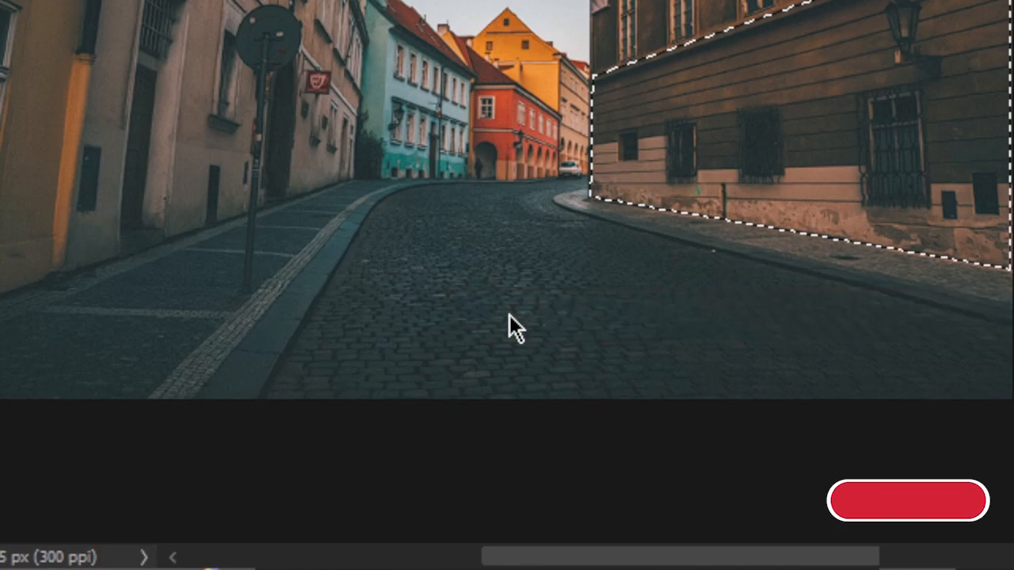
Step: Fill the selected wall using Generative Fill with the prompt "a graffiti on the wall"
{"action": "left_click", "coordinate": [509, 316]}
{"action": "type", "text": "a graffiti in the wall"}
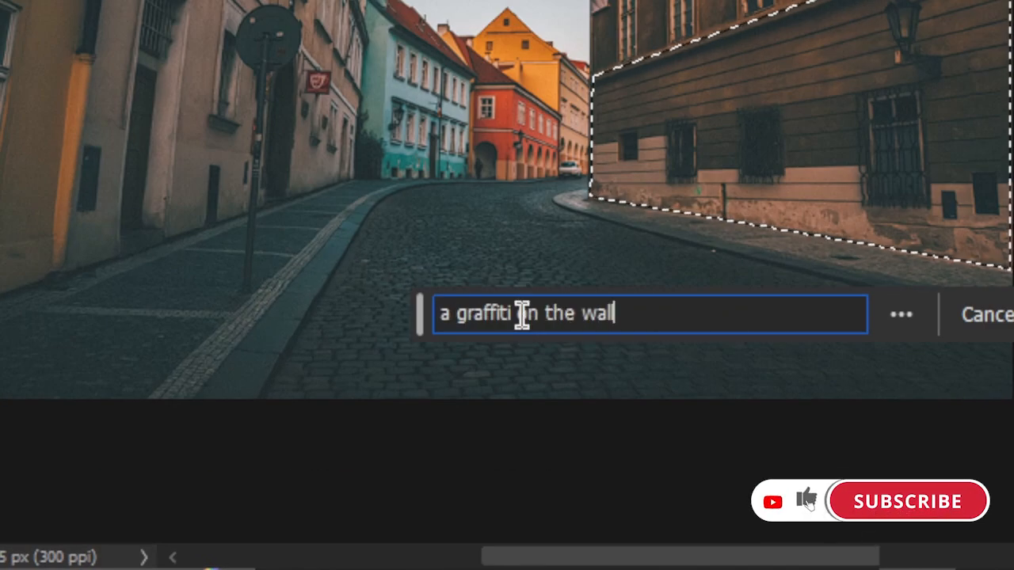
{"action": "key", "text": "Return"}
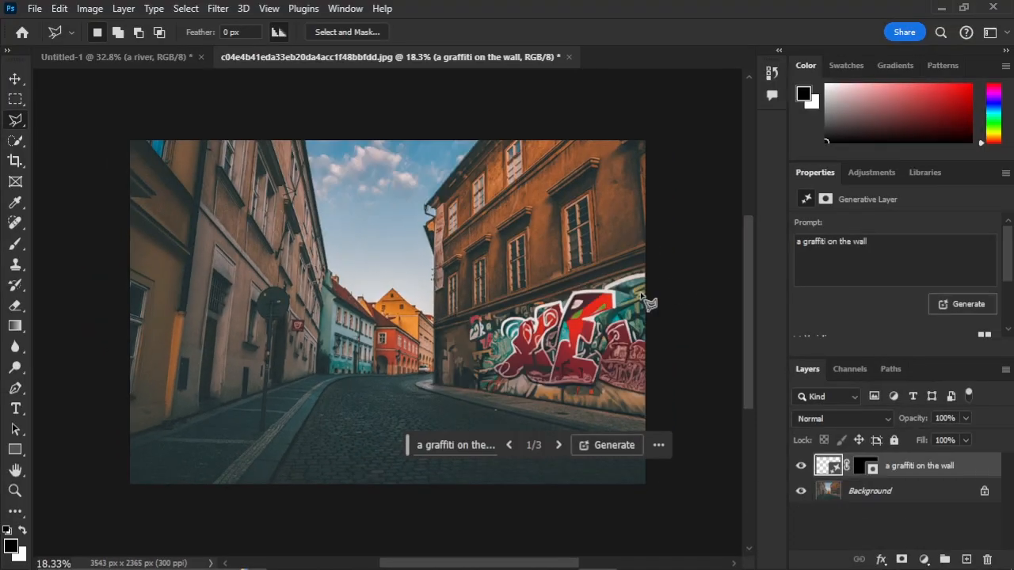
Step: Compare the three generated graffiti variations on the wall and keep the first one
{"action": "scroll", "coordinate": [646, 304], "scroll_direction": "up", "scroll_amount": 5}
{"action": "scroll", "coordinate": [625, 348], "scroll_direction": "down", "scroll_amount": 3}
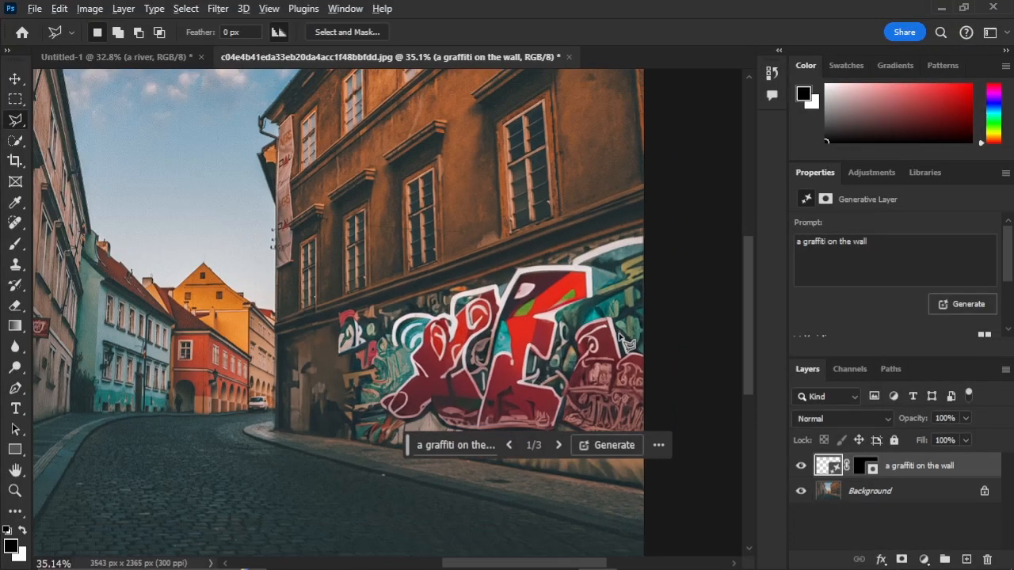
{"action": "left_click", "coordinate": [560, 449]}
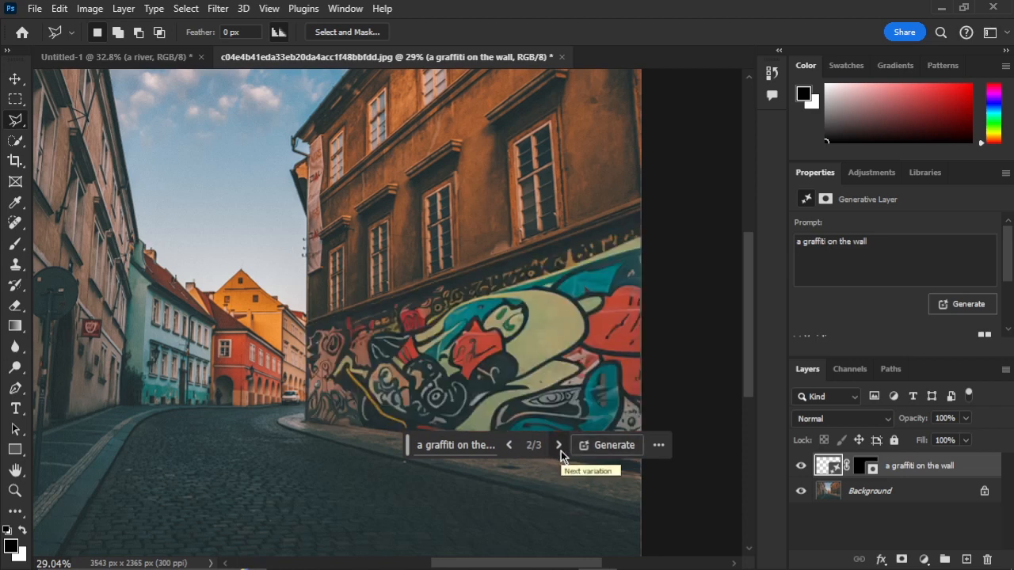
{"action": "left_click", "coordinate": [559, 446]}
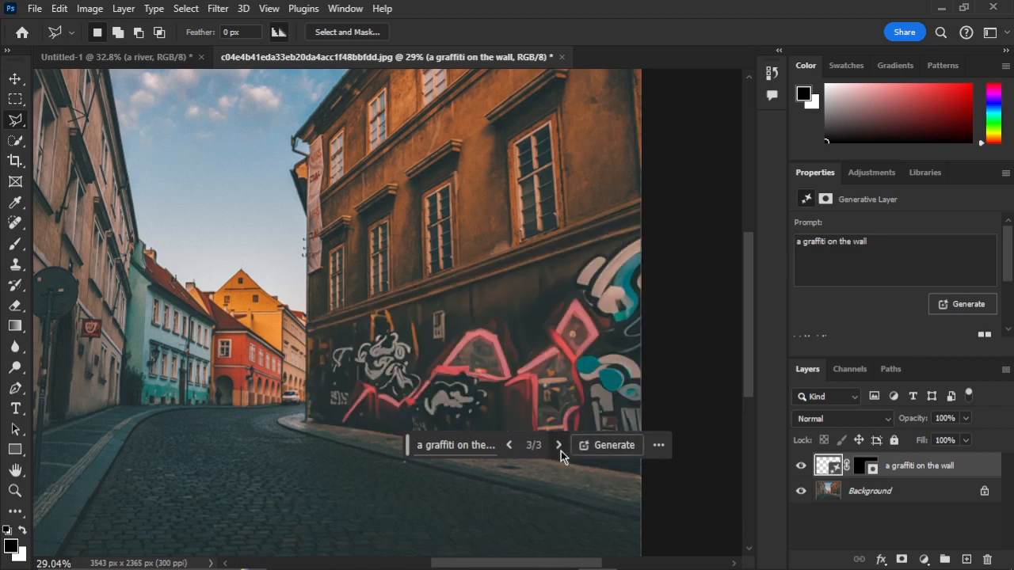
{"action": "left_click", "coordinate": [511, 446]}
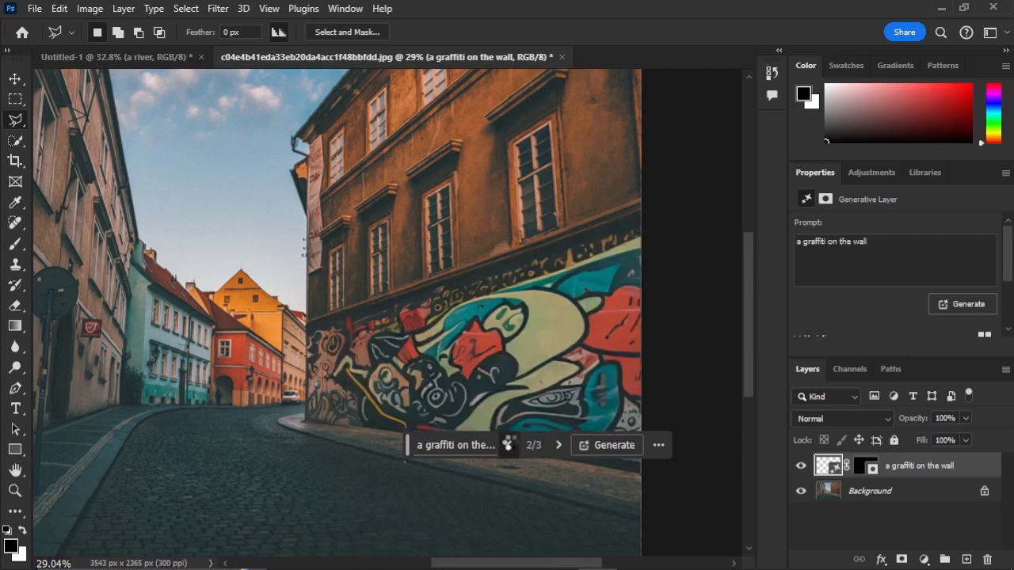
{"action": "left_click", "coordinate": [511, 445]}
{"action": "scroll", "coordinate": [575, 408], "scroll_direction": "down", "scroll_amount": 3}
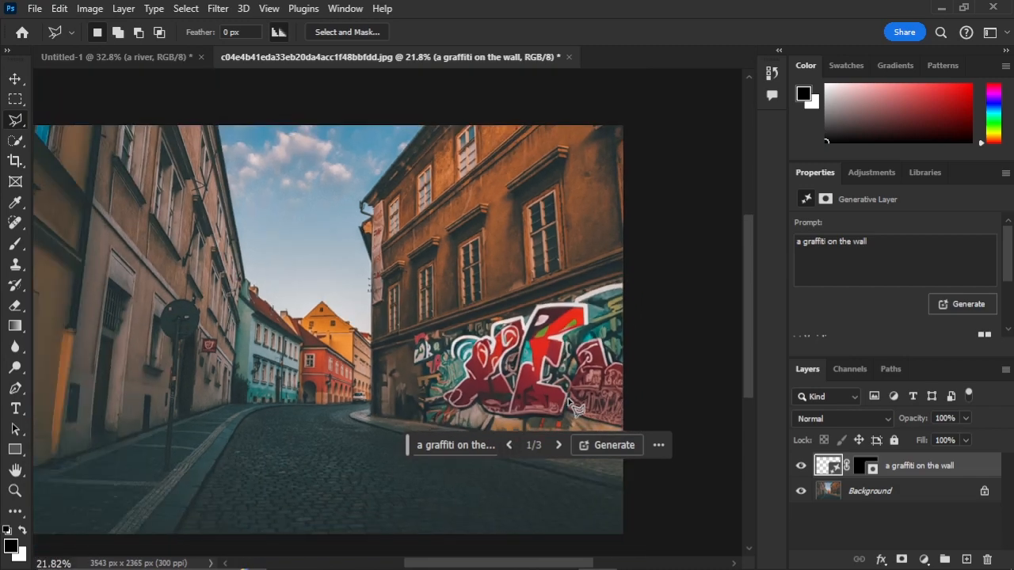
{"action": "left_click", "coordinate": [559, 448]}
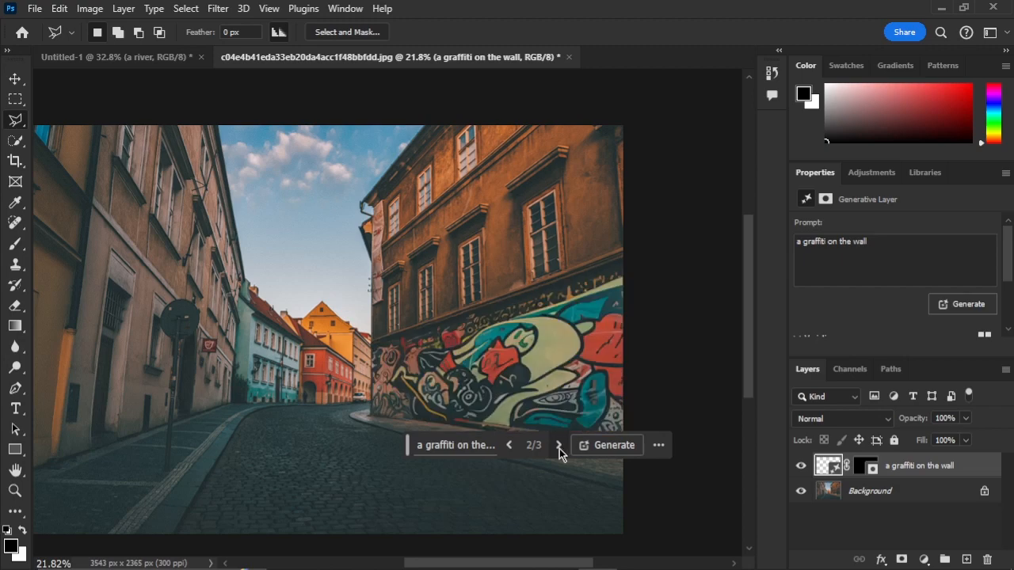
{"action": "left_click", "coordinate": [559, 449]}
{"action": "left_click", "coordinate": [511, 446]}
{"action": "left_click", "coordinate": [510, 447]}
{"action": "scroll", "coordinate": [507, 491], "scroll_direction": "down", "scroll_amount": 2}
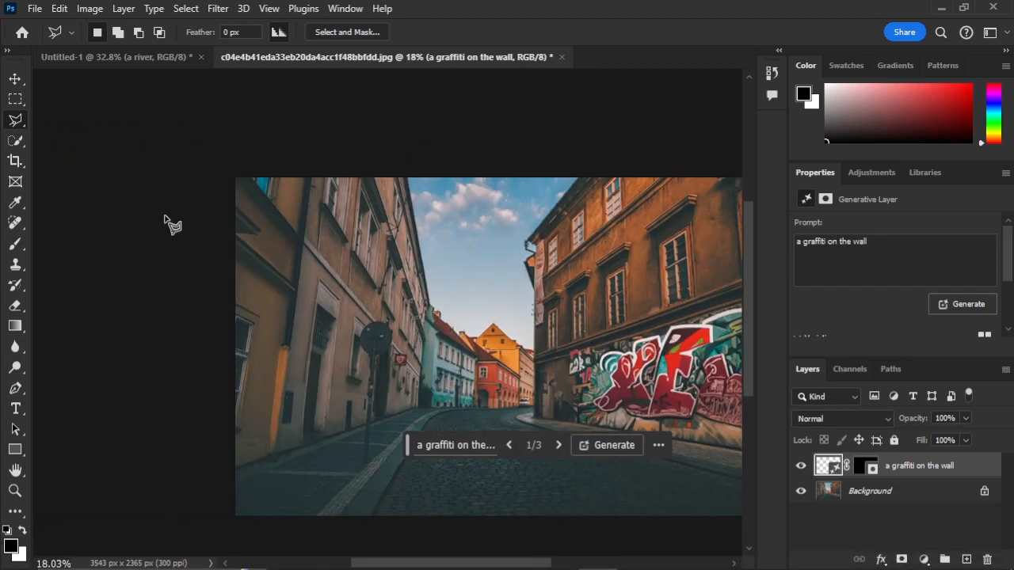
Step: Draw a Rectangular Marquee selection over the road's far bend, covering the lower parts of the turquoise and red buildings
{"action": "scroll", "coordinate": [420, 348], "scroll_direction": "up", "scroll_amount": 3}
{"action": "scroll", "coordinate": [420, 349], "scroll_direction": "down", "scroll_amount": 3}
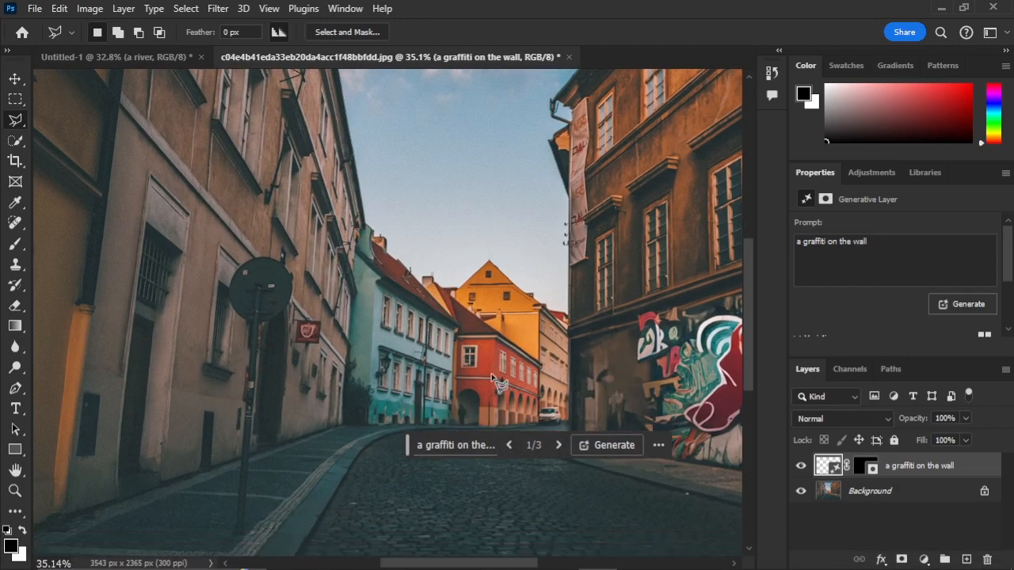
{"action": "scroll", "coordinate": [582, 346], "scroll_direction": "down", "scroll_amount": 1}
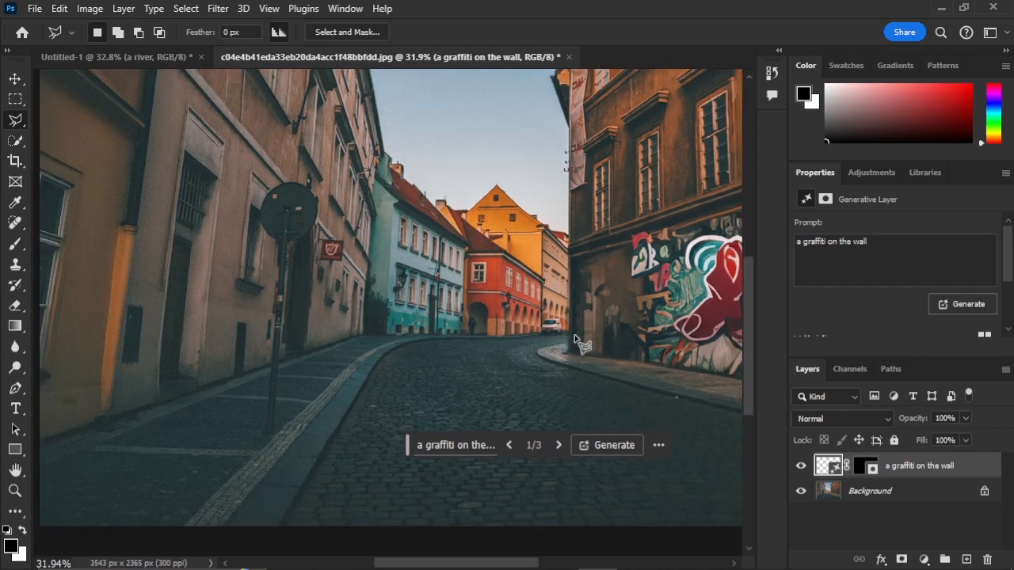
{"action": "scroll", "coordinate": [582, 346], "scroll_direction": "up", "scroll_amount": 1}
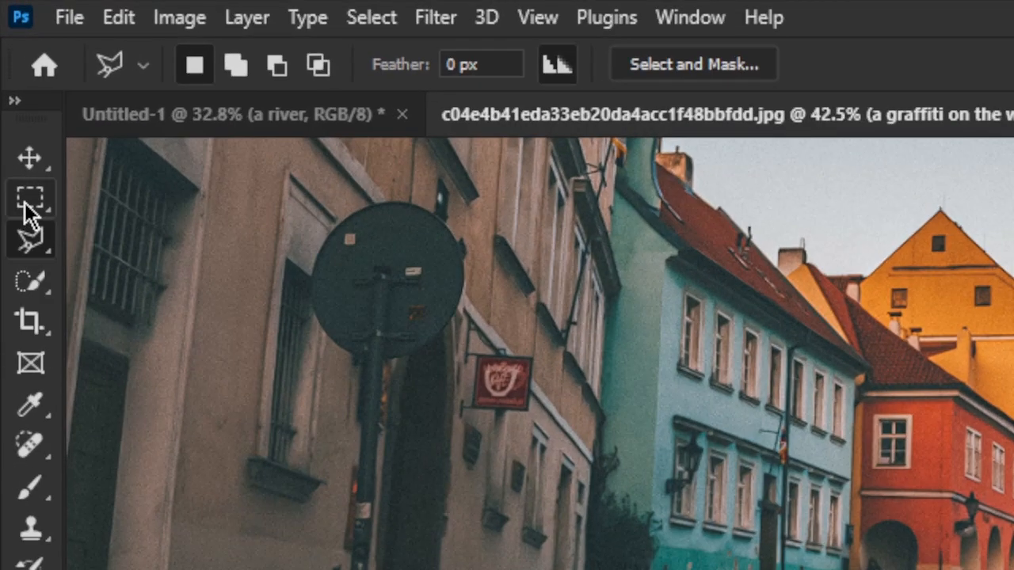
{"action": "left_click", "coordinate": [14, 102]}
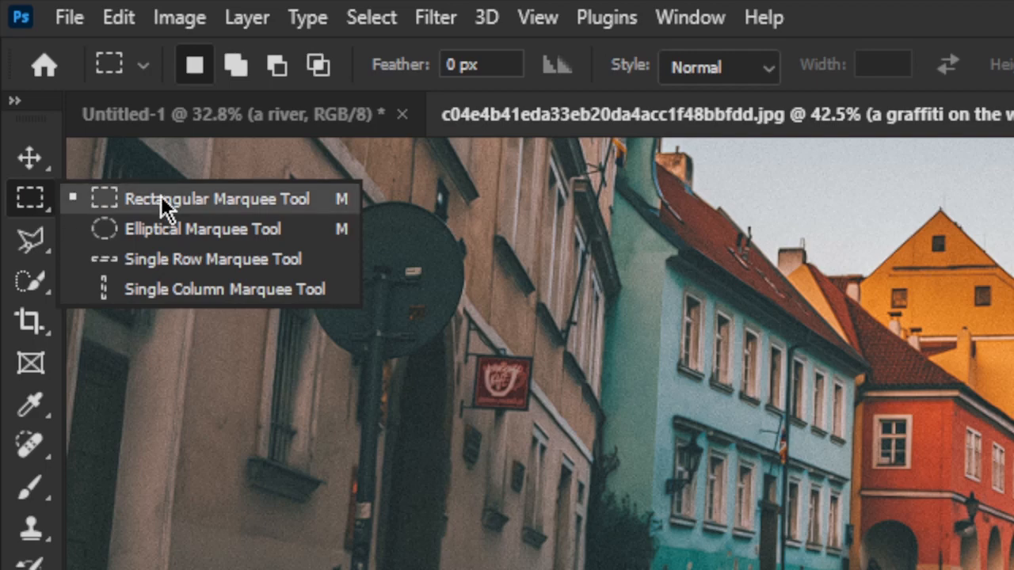
{"action": "left_click", "coordinate": [163, 207]}
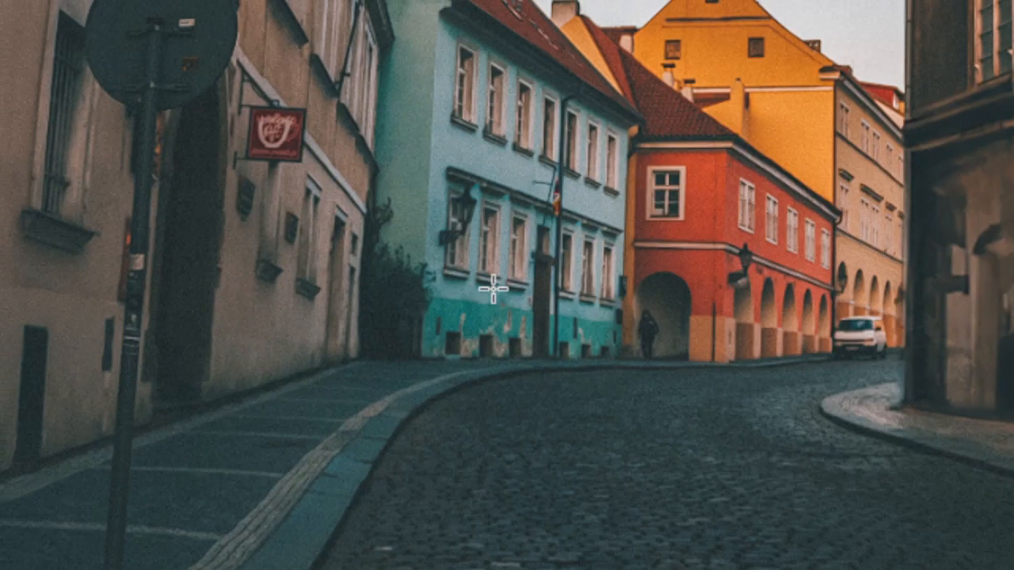
{"action": "left_click_drag", "start_coordinate": [471, 251], "coordinate": [804, 474]}
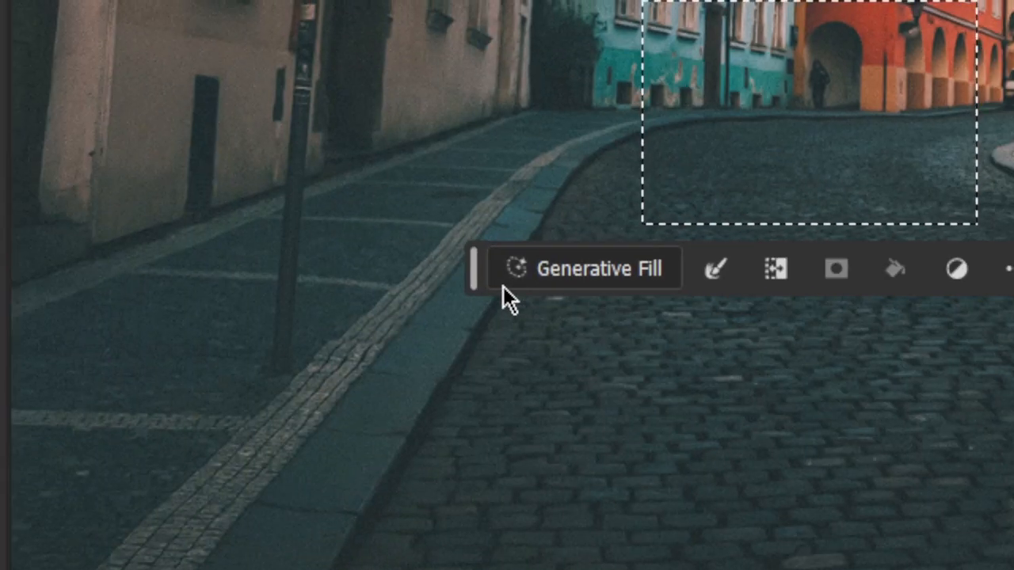
Step: Fill the selected road bend using Generative Fill with the prompt "a red color car"
{"action": "left_click", "coordinate": [503, 271]}
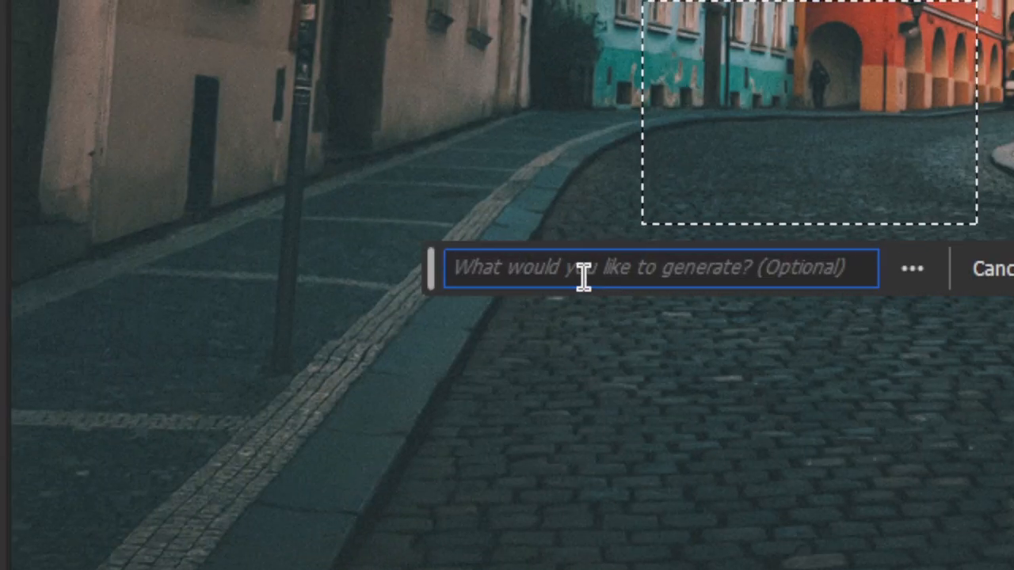
{"action": "type", "text": "a re"}
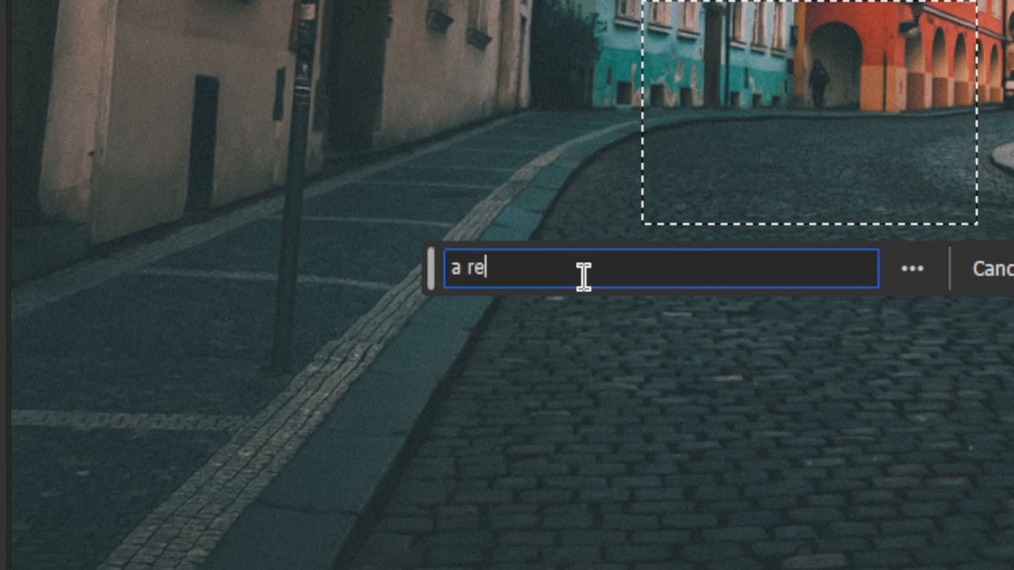
{"action": "type", "text": "d color car"}
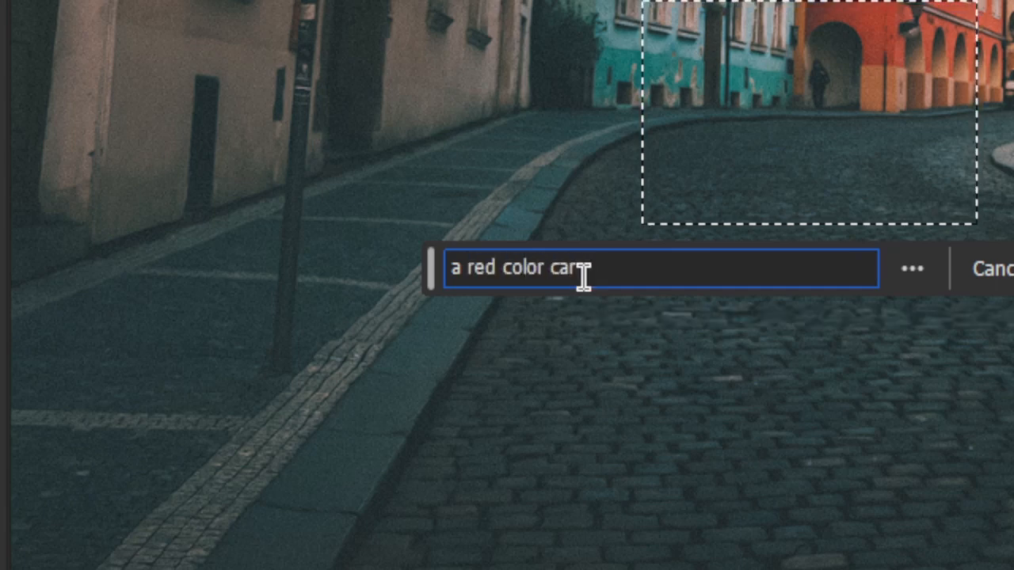
{"action": "key", "text": "Return"}
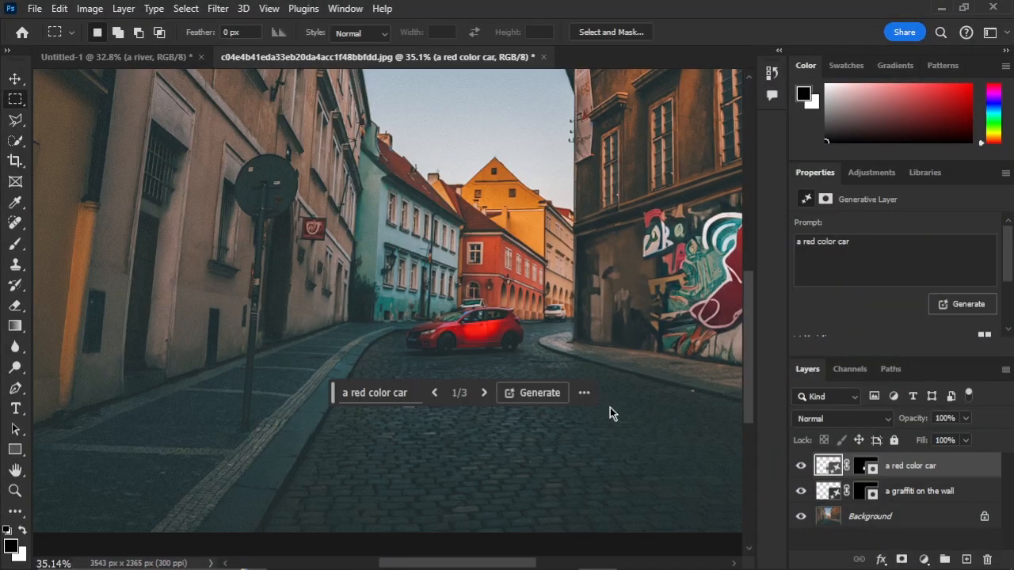
Step: Examine the generated red car up close and check how it blends into the whole street scene
{"action": "scroll", "coordinate": [490, 317], "scroll_direction": "up", "scroll_amount": 3}
{"action": "scroll", "coordinate": [491, 317], "scroll_direction": "up", "scroll_amount": 5}
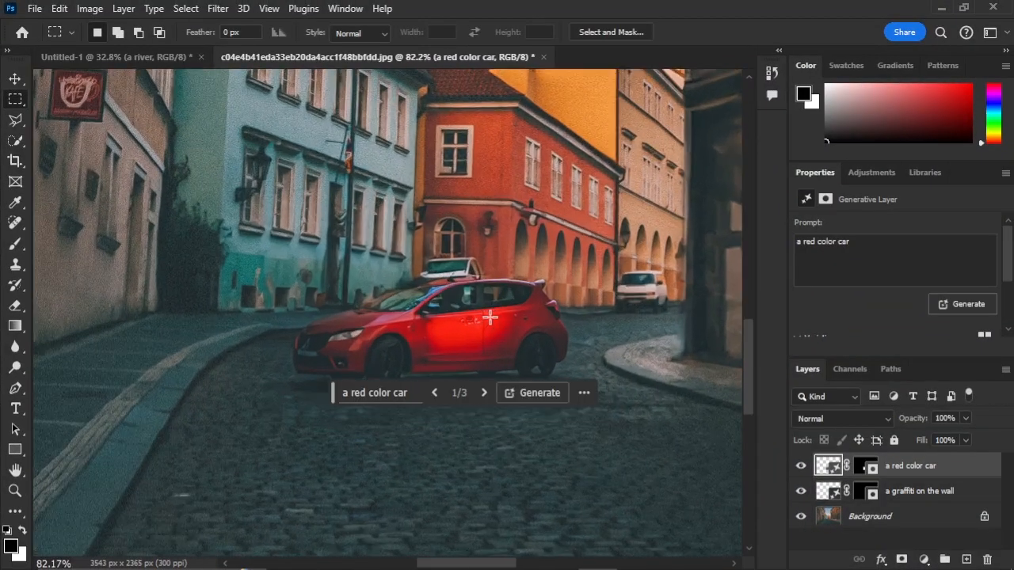
{"action": "scroll", "coordinate": [433, 308], "scroll_direction": "up", "scroll_amount": 2}
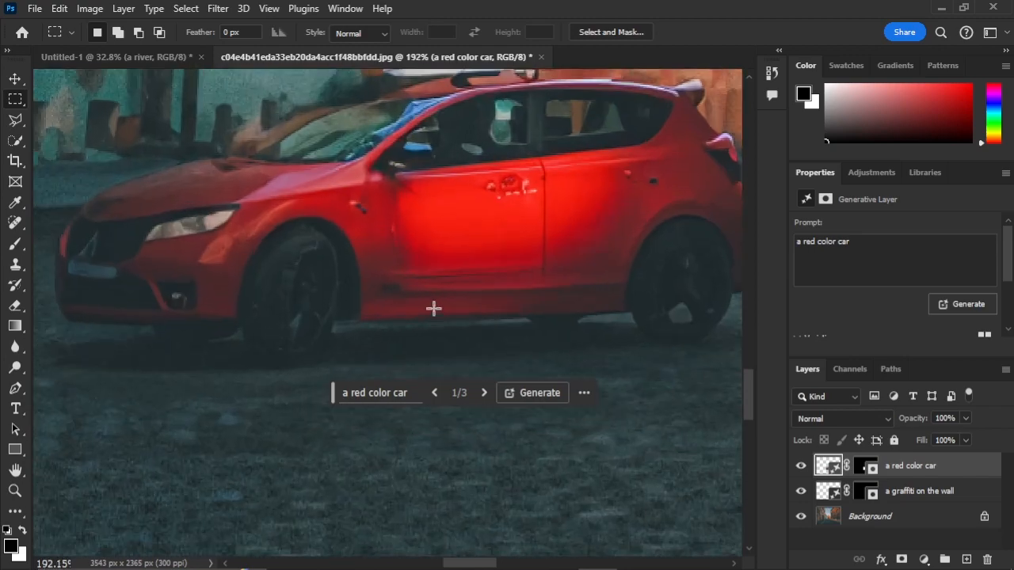
{"action": "scroll", "coordinate": [435, 306], "scroll_direction": "down", "scroll_amount": 2}
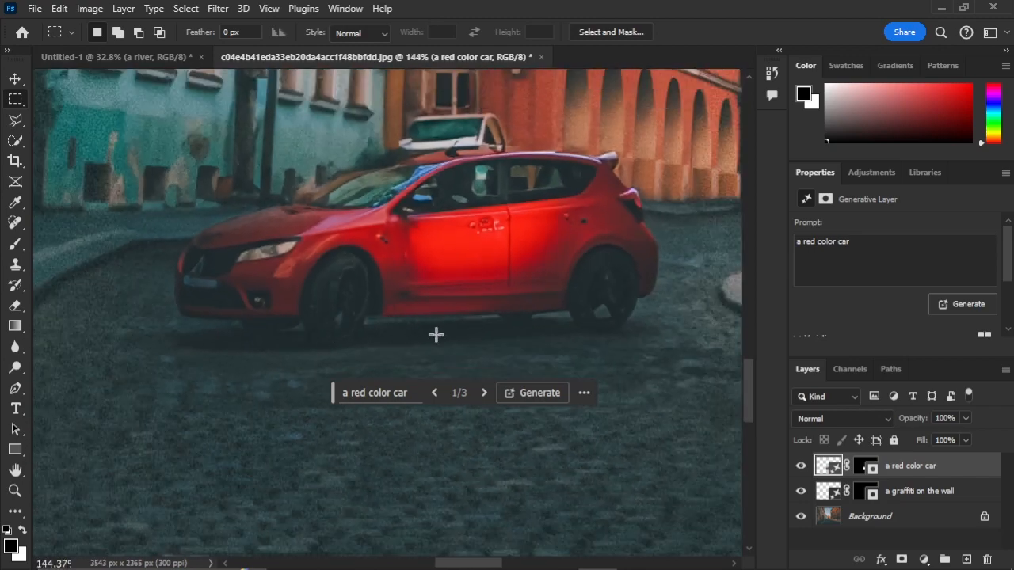
{"action": "key", "text": "ctrl+0"}
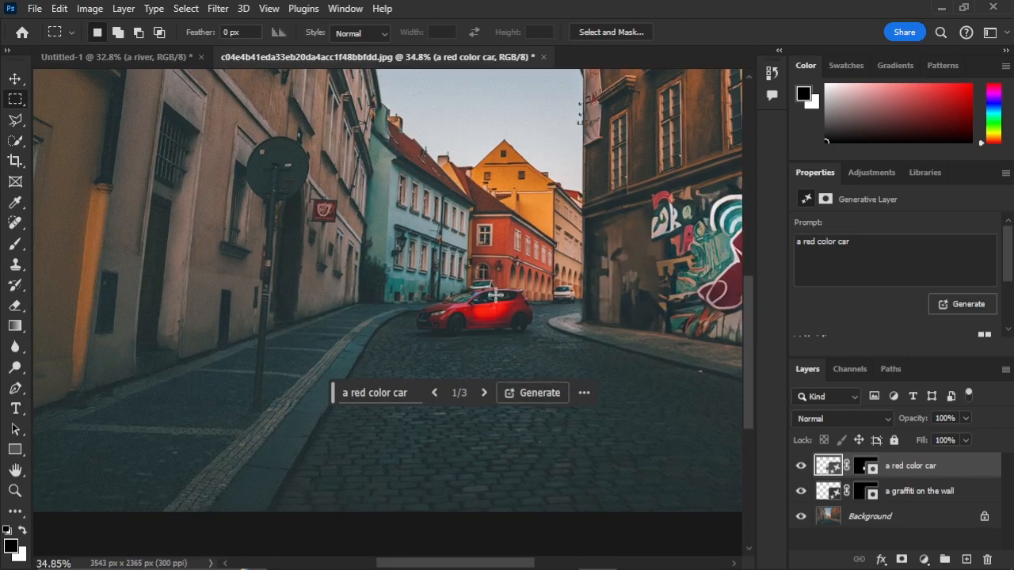
{"action": "scroll", "coordinate": [496, 295], "scroll_direction": "up", "scroll_amount": 3}
{"action": "scroll", "coordinate": [274, 273], "scroll_direction": "down", "scroll_amount": 1}
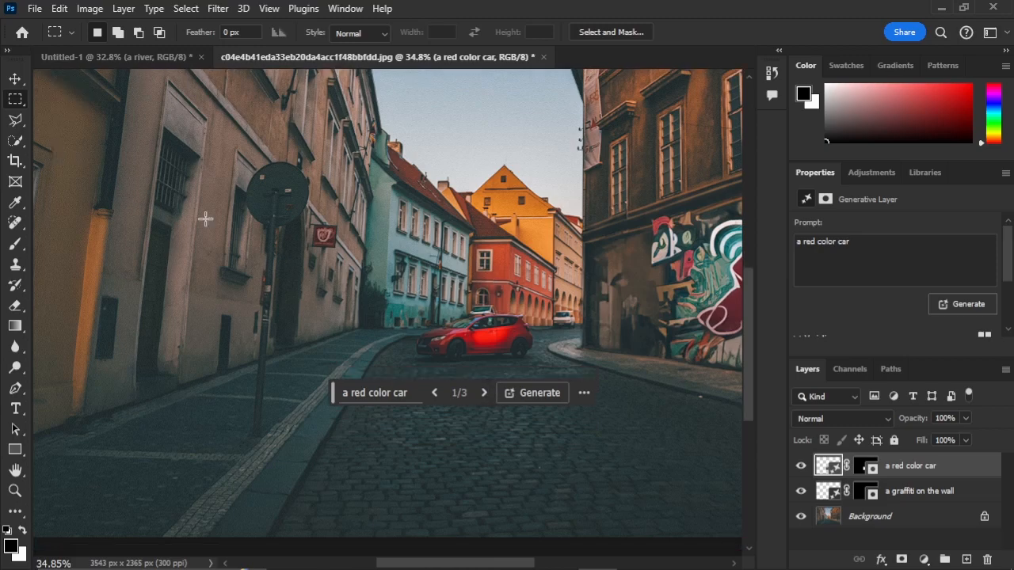
Step: Draw a Rectangular Marquee selection around the round street sign and its pole, and generate "a christmas tree with lights on" in it
{"action": "right_click", "coordinate": [14, 101]}
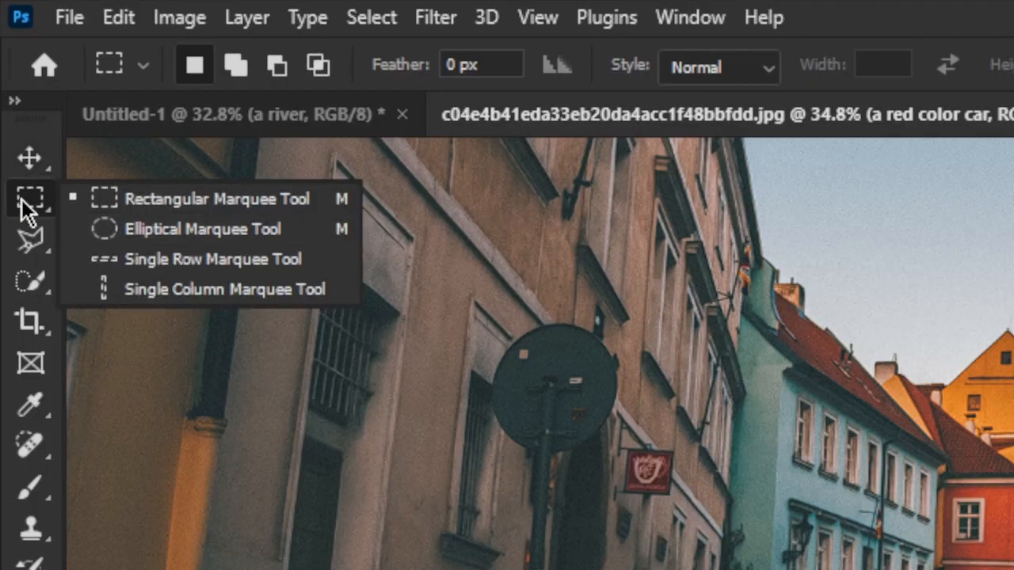
{"action": "left_click", "coordinate": [26, 199]}
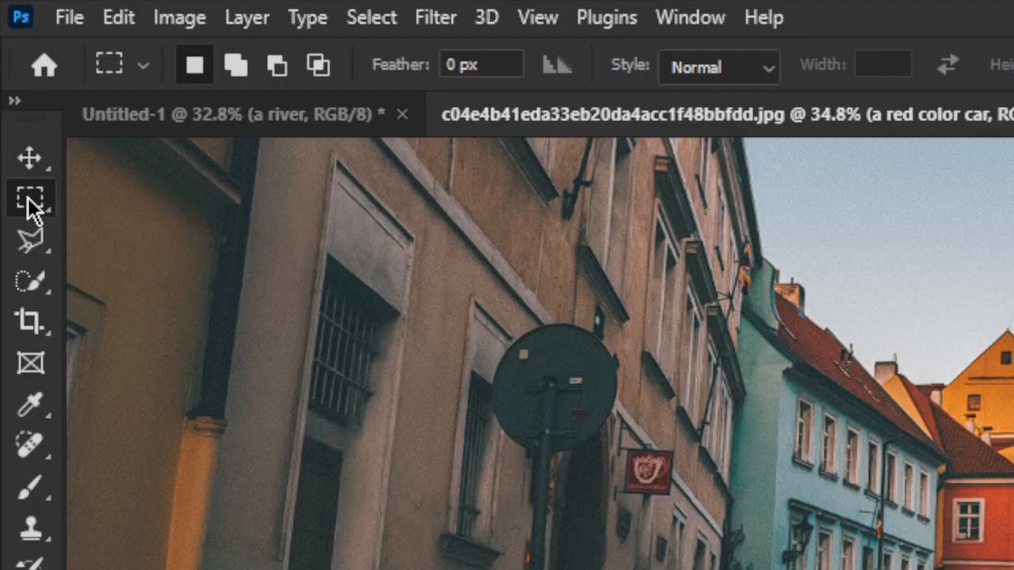
{"action": "left_click_drag", "start_coordinate": [328, 36], "coordinate": [556, 328]}
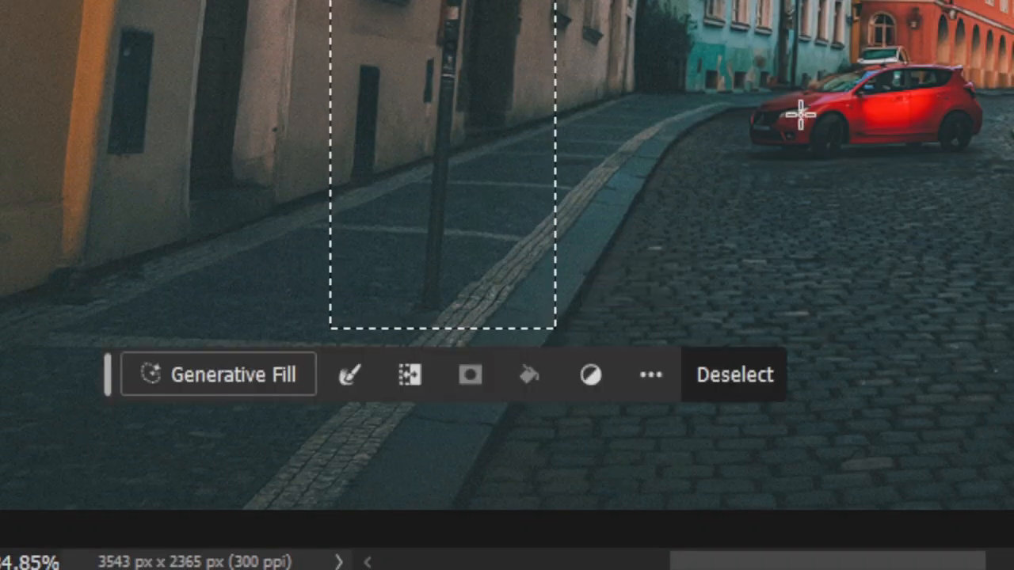
{"action": "left_click", "coordinate": [221, 372]}
{"action": "type", "text": "a christmas tree with lights on"}
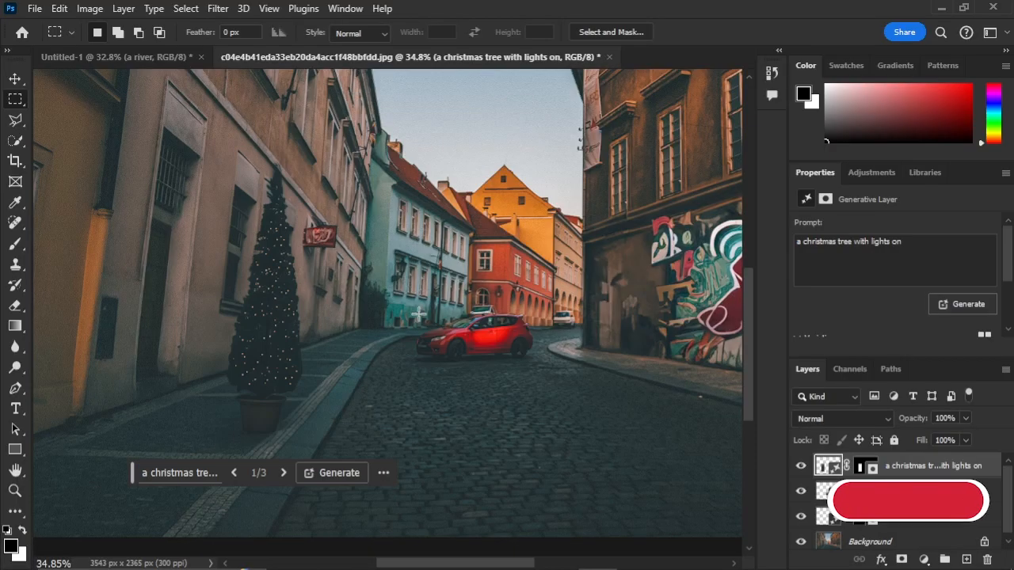
Step: Compare the generated Christmas tree variations and keep the third one
{"action": "left_click", "coordinate": [283, 473]}
{"action": "left_click", "coordinate": [284, 473]}
{"action": "scroll", "coordinate": [290, 327], "scroll_direction": "up", "scroll_amount": 3}
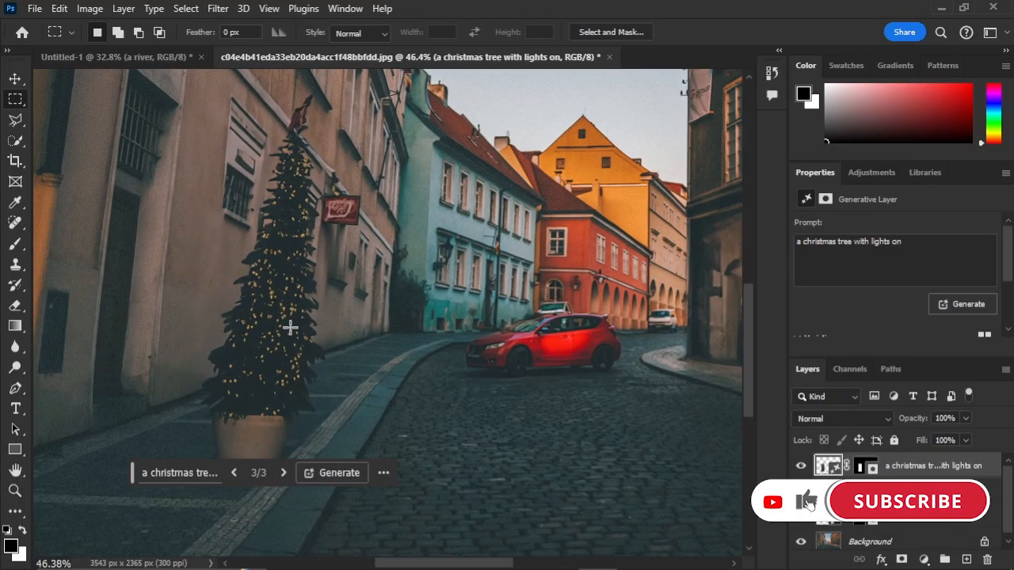
{"action": "scroll", "coordinate": [290, 328], "scroll_direction": "up", "scroll_amount": 3}
{"action": "scroll", "coordinate": [468, 338], "scroll_direction": "down", "scroll_amount": 3}
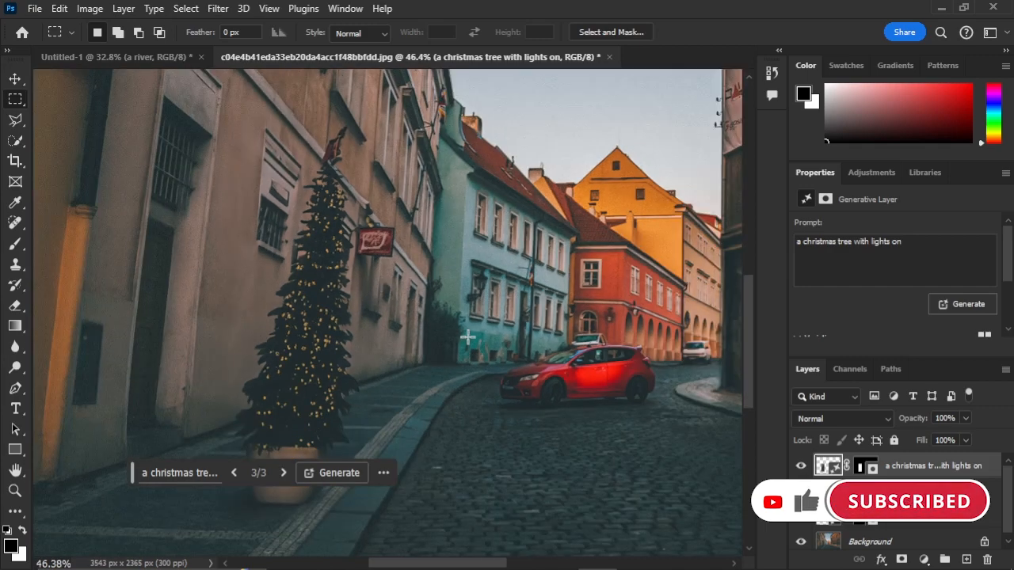
{"action": "scroll", "coordinate": [467, 338], "scroll_direction": "down", "scroll_amount": 1}
{"action": "scroll", "coordinate": [423, 526], "scroll_direction": "down", "scroll_amount": 1}
{"action": "left_click_drag", "start_coordinate": [423, 562], "coordinate": [451, 567]}
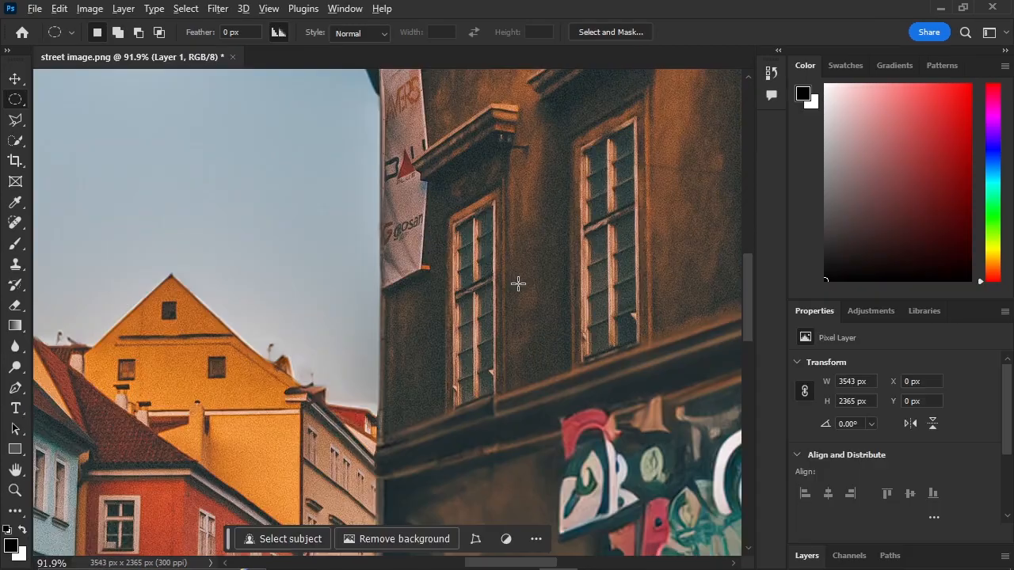
Step: Draw an elliptical selection about 391 × 267 px over the brown building's corner window and generate a "red arrow" in it
{"action": "scroll", "coordinate": [364, 256], "scroll_direction": "down", "scroll_amount": 1}
{"action": "left_click_drag", "start_coordinate": [348, 231], "coordinate": [583, 393]}
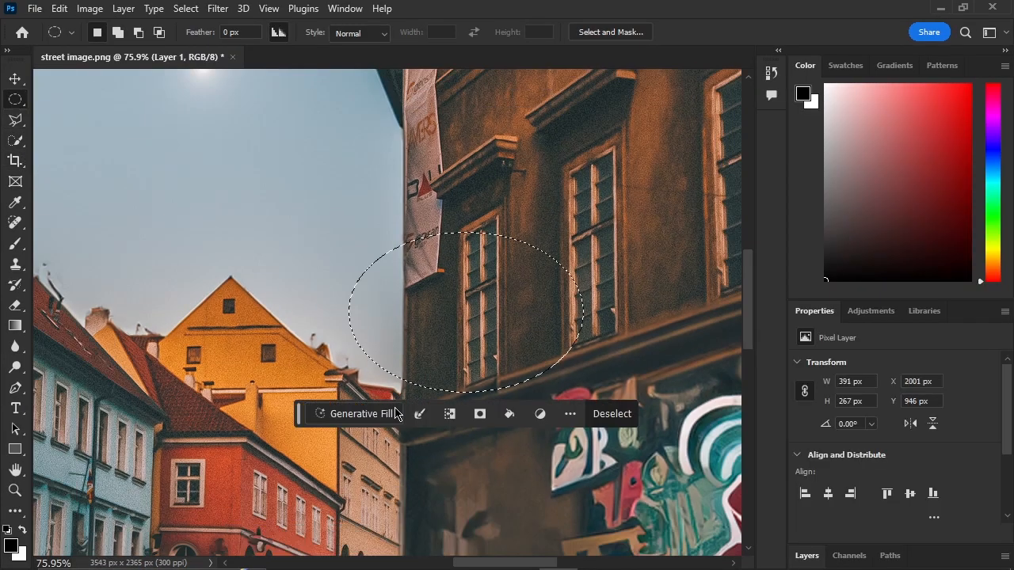
{"action": "left_click", "coordinate": [395, 413]}
{"action": "type", "text": "red arrow"}
{"action": "key", "text": "Return"}
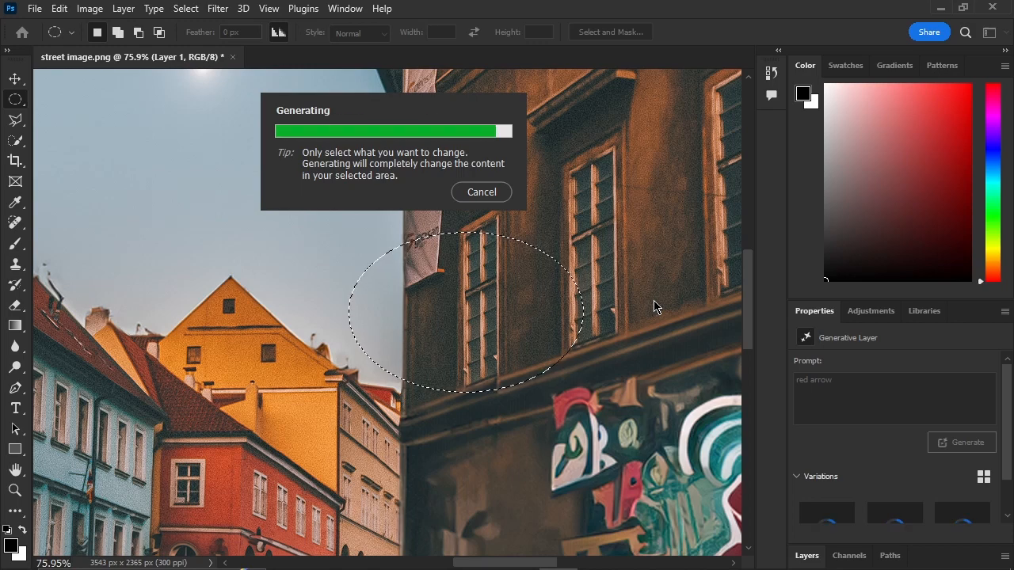
Step: Browse the red arrow variations, generate another set from the same prompt, and browse the new arrows
{"action": "left_click", "coordinate": [489, 419]}
{"action": "left_click", "coordinate": [489, 419]}
{"action": "left_click", "coordinate": [536, 420]}
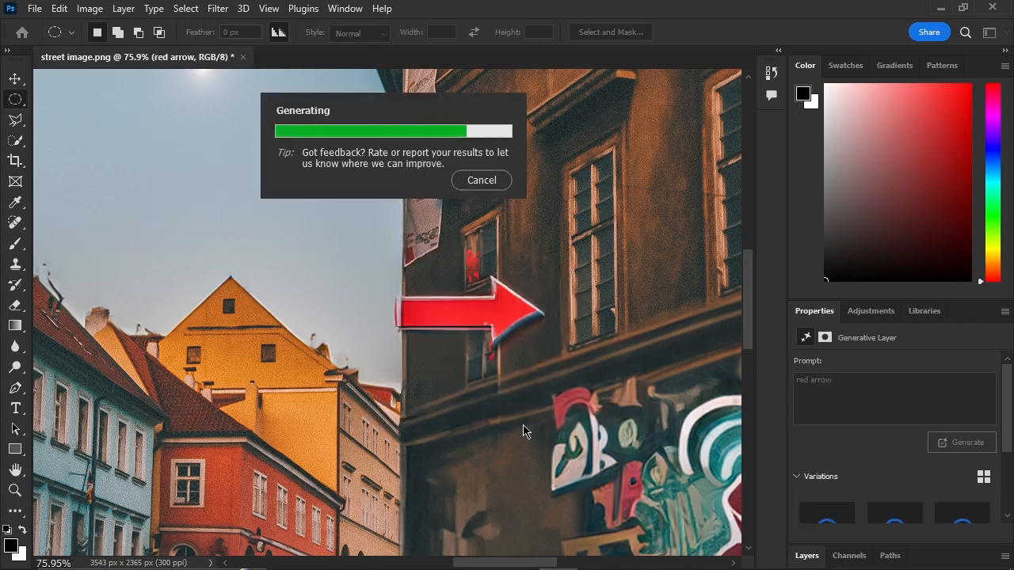
{"action": "left_click", "coordinate": [488, 419]}
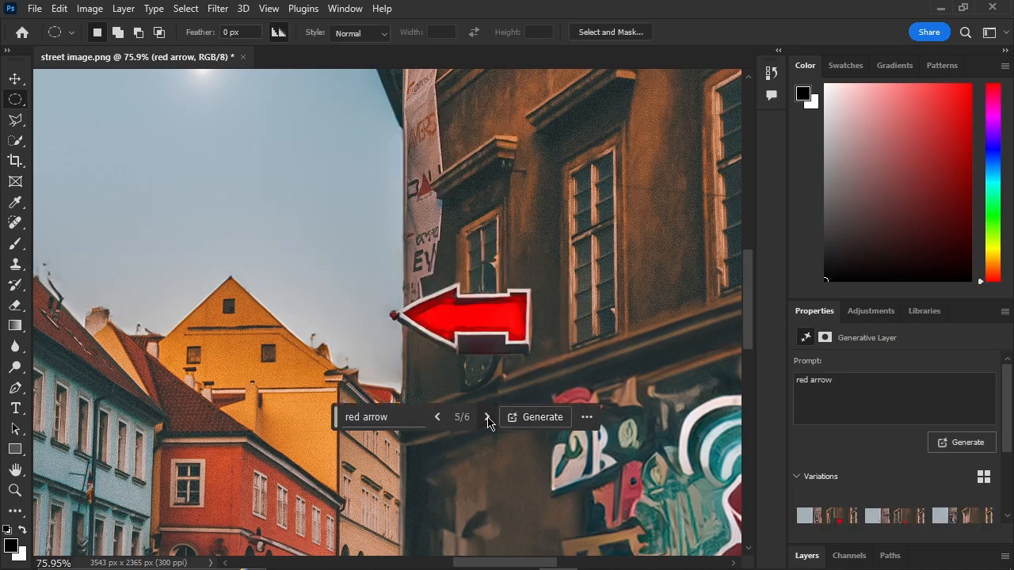
{"action": "left_click", "coordinate": [488, 419]}
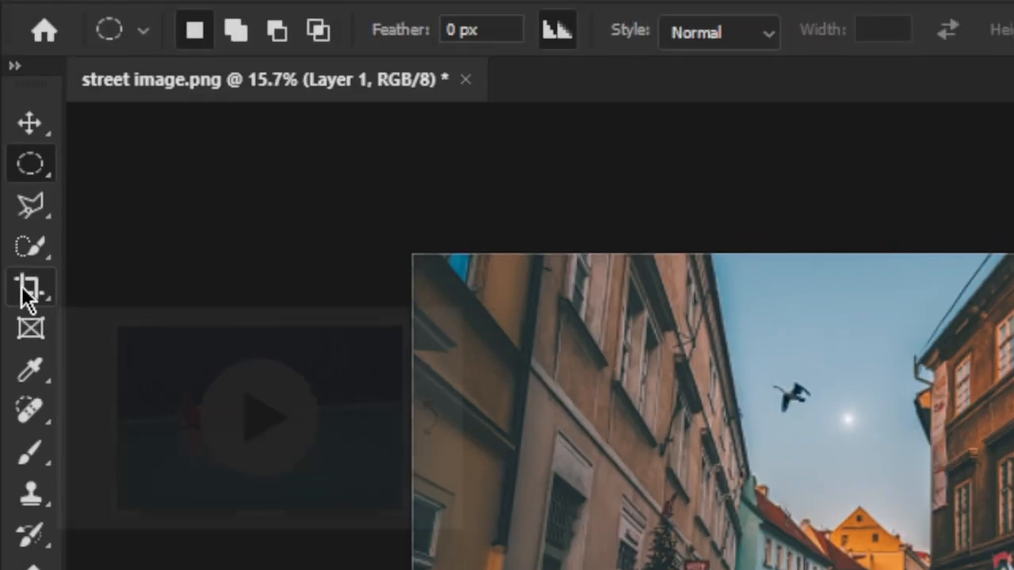
Step: Extend the canvas on both sides to about 5387 px wide with the Crop tool and fill it using Generative Expand without a prompt
{"action": "left_click", "coordinate": [24, 291]}
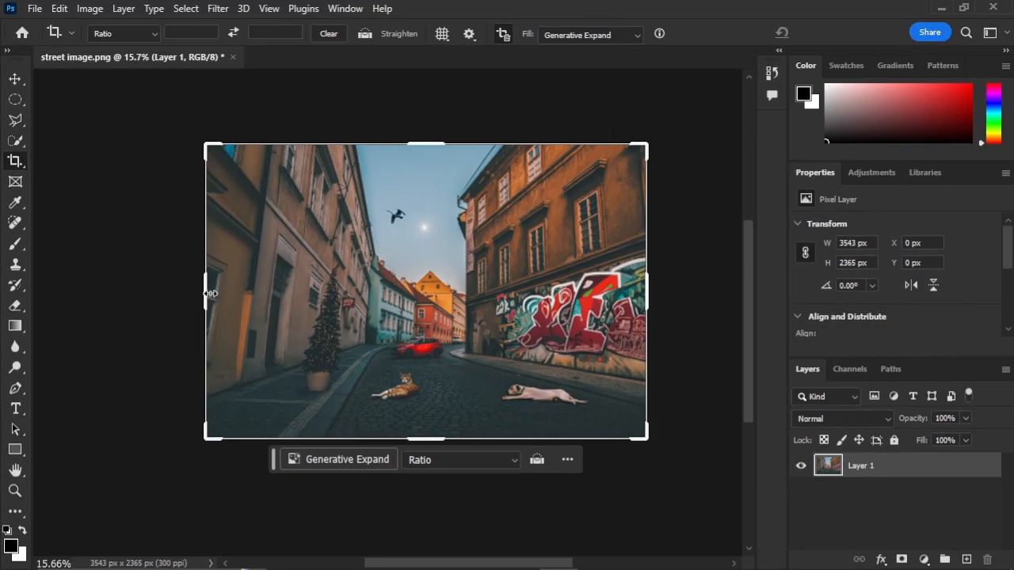
{"action": "left_click_drag", "start_coordinate": [206, 292], "coordinate": [140, 301]}
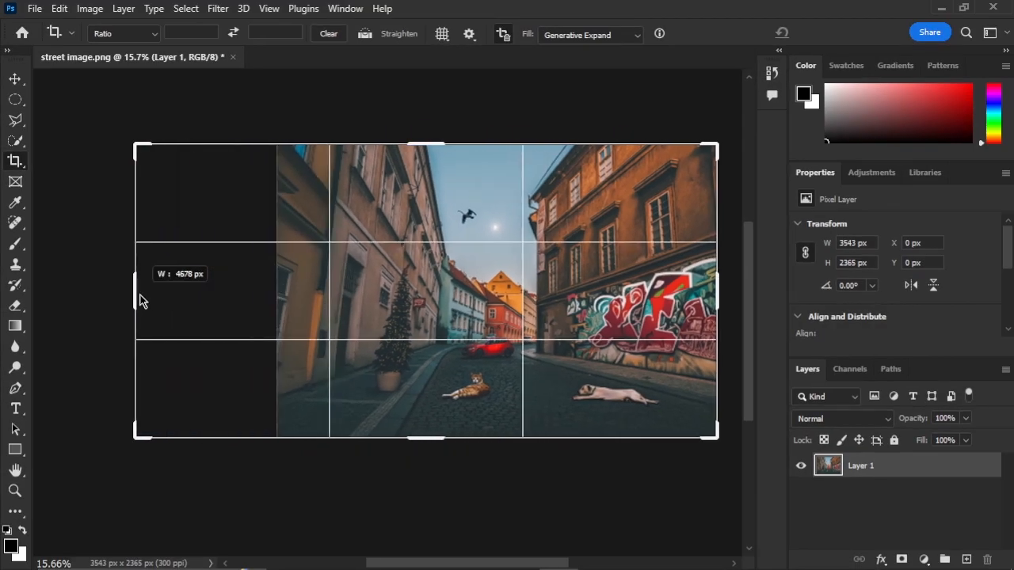
{"action": "left_click_drag", "start_coordinate": [719, 292], "coordinate": [559, 313]}
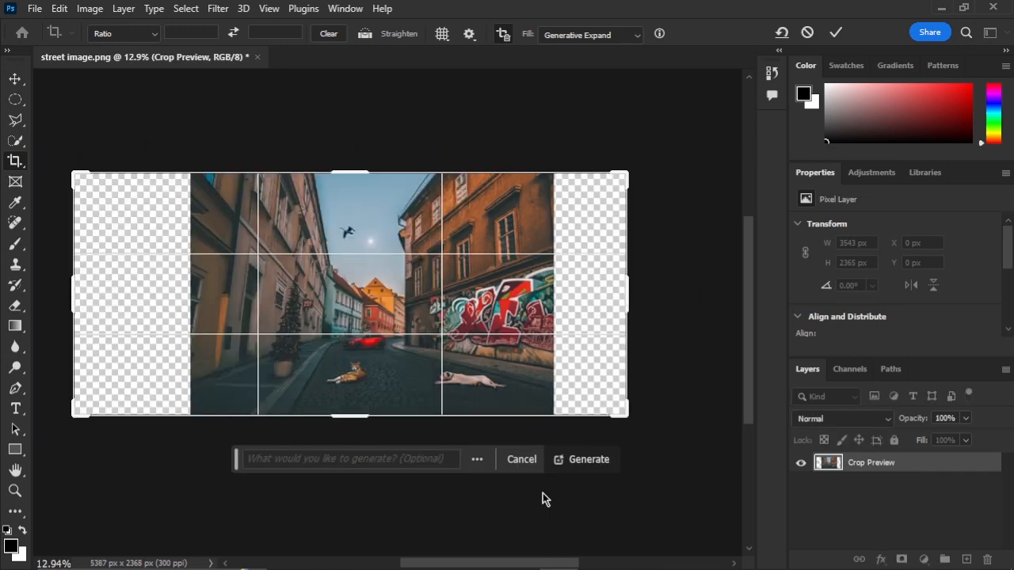
{"action": "left_click", "coordinate": [587, 460]}
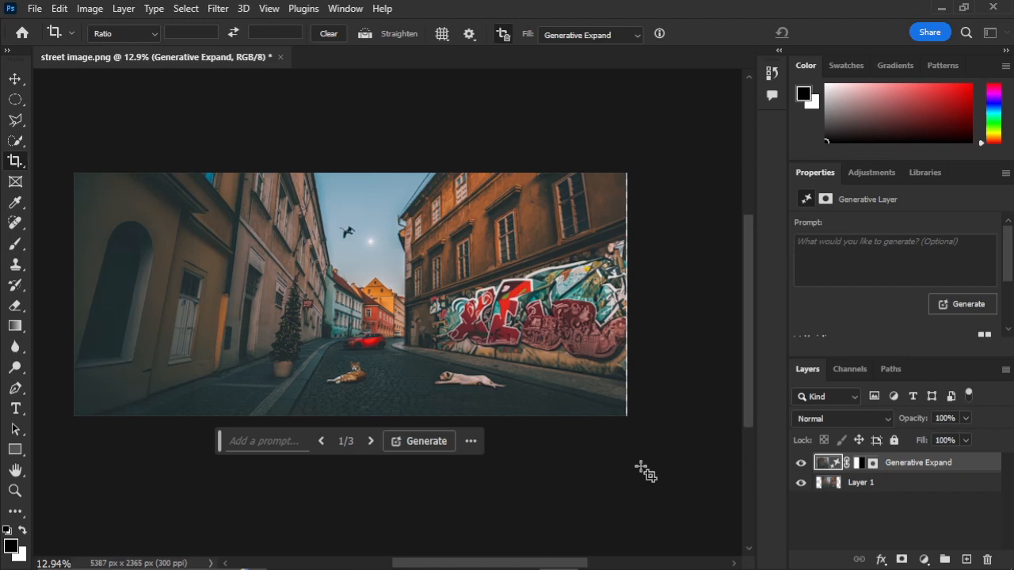
Step: Extend the canvas above and below to about 4078 px high and fill the new areas using Generative Expand without a prompt
{"action": "left_click", "coordinate": [12, 170]}
{"action": "left_click_drag", "start_coordinate": [349, 172], "coordinate": [349, 133]}
{"action": "left_click_drag", "start_coordinate": [349, 455], "coordinate": [347, 504]}
{"action": "left_click", "coordinate": [524, 478]}
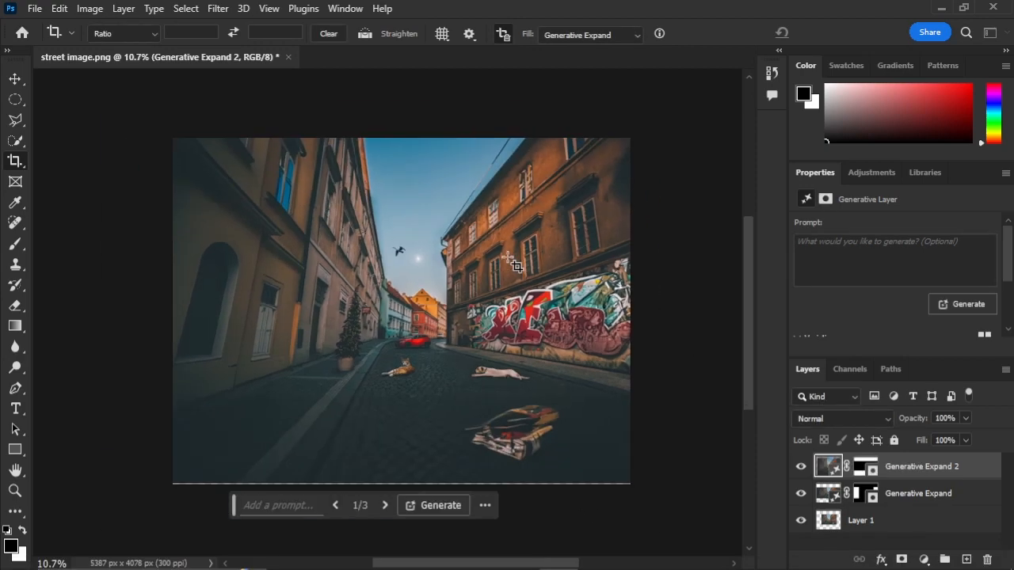
{"action": "scroll", "coordinate": [515, 266], "scroll_direction": "up", "scroll_amount": 3}
{"action": "scroll", "coordinate": [515, 265], "scroll_direction": "down", "scroll_amount": 3}
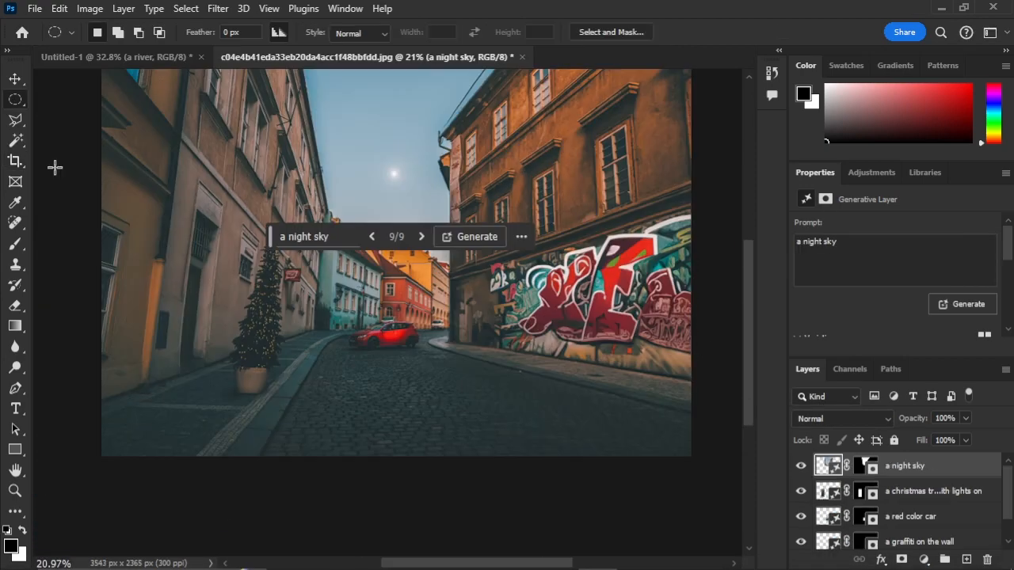
Step: Generate a "dog" in an elliptical selection on the road before the graffiti wall and switch to the next variation
{"action": "left_click_drag", "start_coordinate": [492, 369], "coordinate": [620, 431]}
{"action": "left_click", "coordinate": [419, 453]}
{"action": "type", "text": "dog"}
{"action": "left_click", "coordinate": [698, 453]}
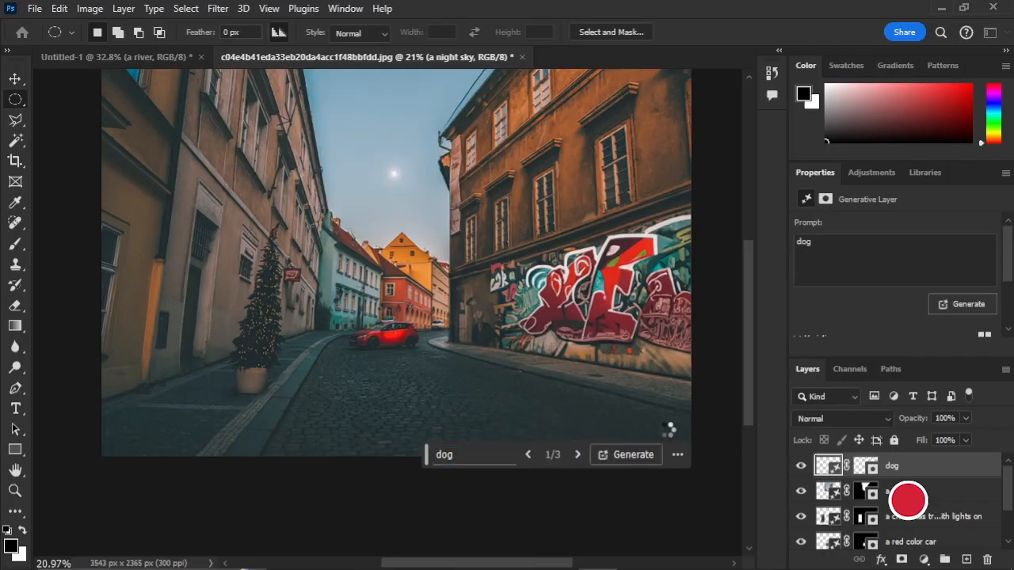
{"action": "left_click", "coordinate": [577, 454]}
Step: Generate "birds" in an elliptical selection in the sky, and enter the prompt "cat" for an elliptical selection on the road beside the tree
{"action": "left_click_drag", "start_coordinate": [320, 136], "coordinate": [405, 214]}
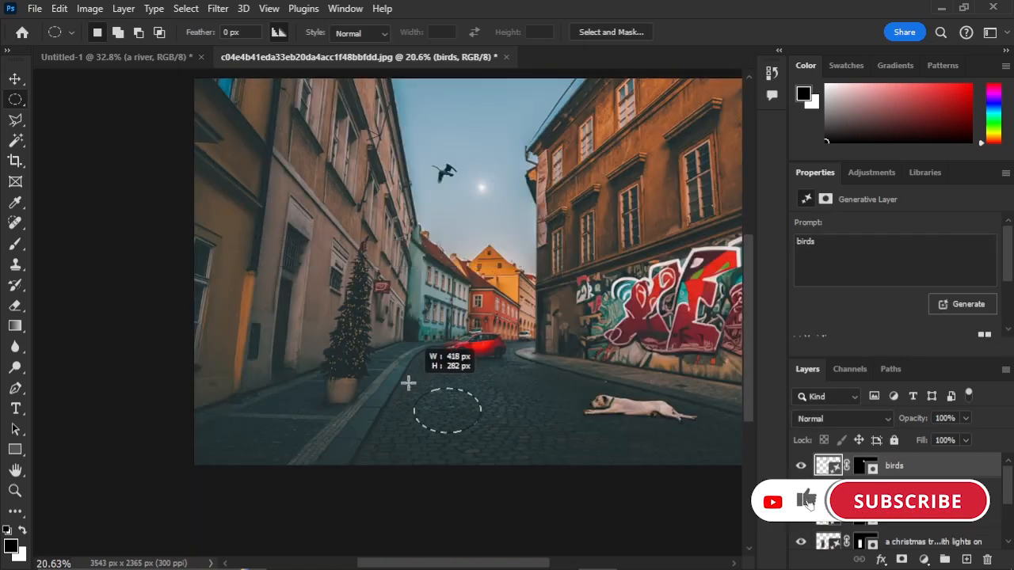
{"action": "left_click_drag", "start_coordinate": [410, 381], "coordinate": [401, 362]}
{"action": "left_click", "coordinate": [308, 448]}
{"action": "type", "text": "cat"}
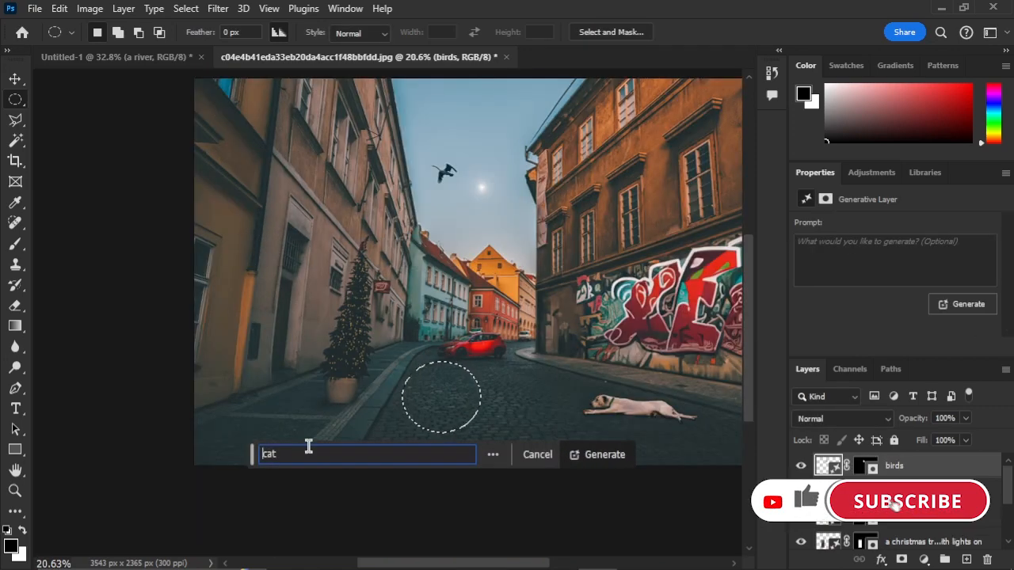